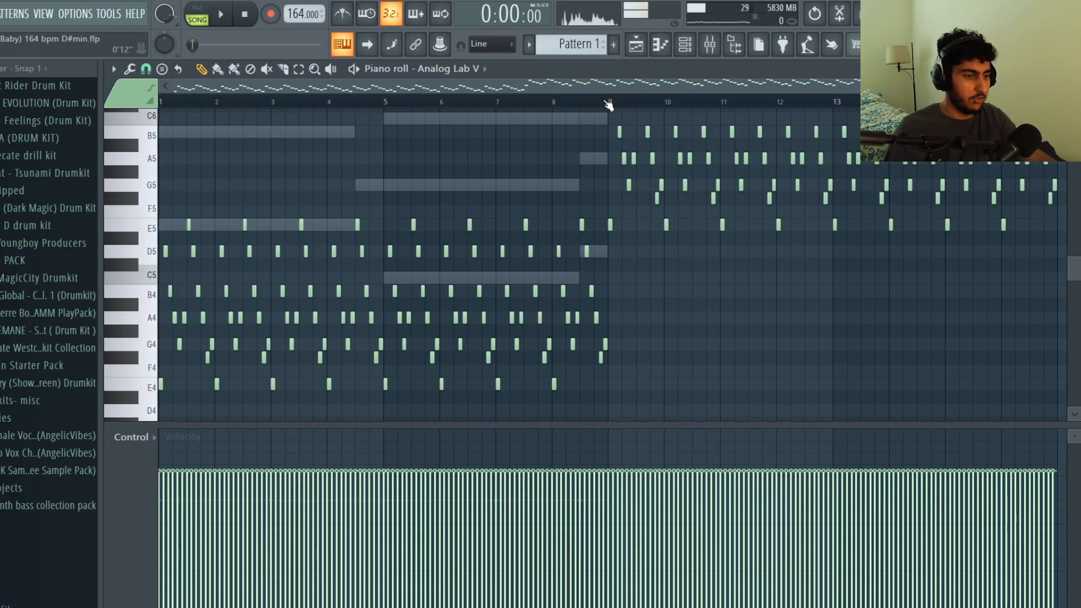
# Highlight the Analog Lab V melody notes in bars 9 to 16, and clear the selection
pyautogui.scroll(-1, 610, 110)
pyautogui.scroll(-1, 597, 116)
pyautogui.scroll(2, 581, 116)
pyautogui.scroll(-1, 563, 112)
pyautogui.moveTo(525, 103); pyautogui.dragTo(908, 185)
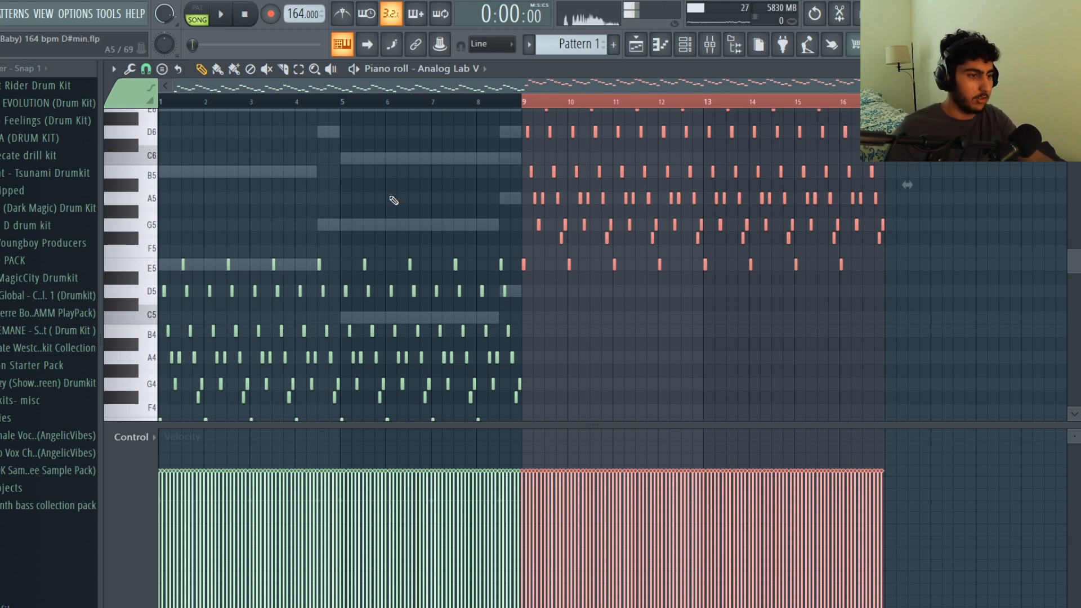
pyautogui.hotkey('ctrl', 'd')
# Set the piano roll's snap to 1/3 beat for the opening bars of the Analog Lab V melody
pyautogui.scroll(-2, 509, 169)
pyautogui.scroll(2, 533, 161)
pyautogui.scroll(-2, 534, 161)
pyautogui.moveTo(938, 87); pyautogui.dragTo(356, 130)
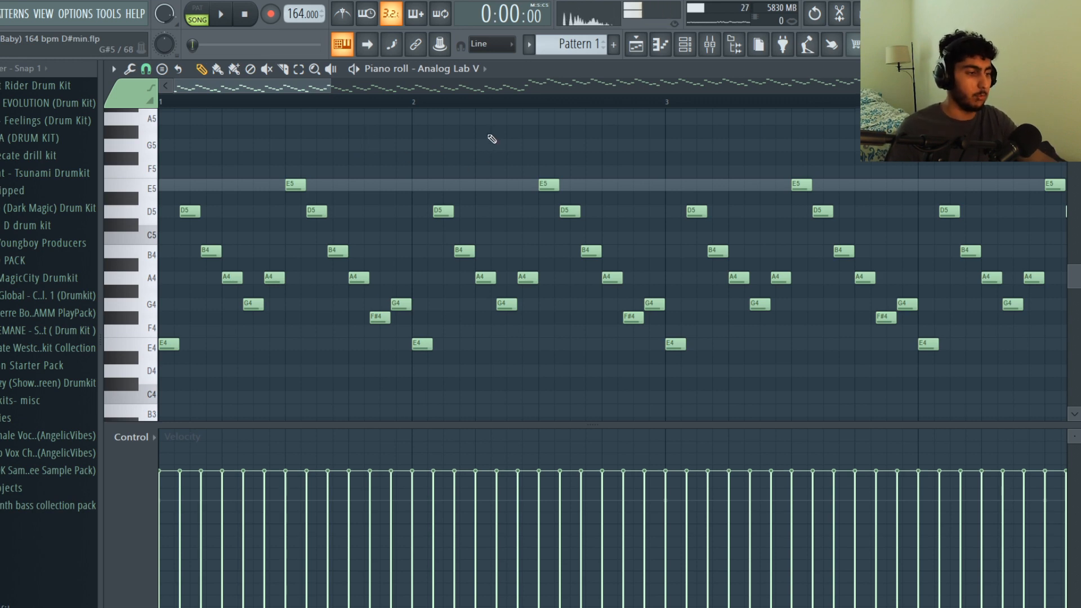
pyautogui.keyDown('ctrl'); pyautogui.scroll(-2, 391, 238); pyautogui.keyUp('ctrl')
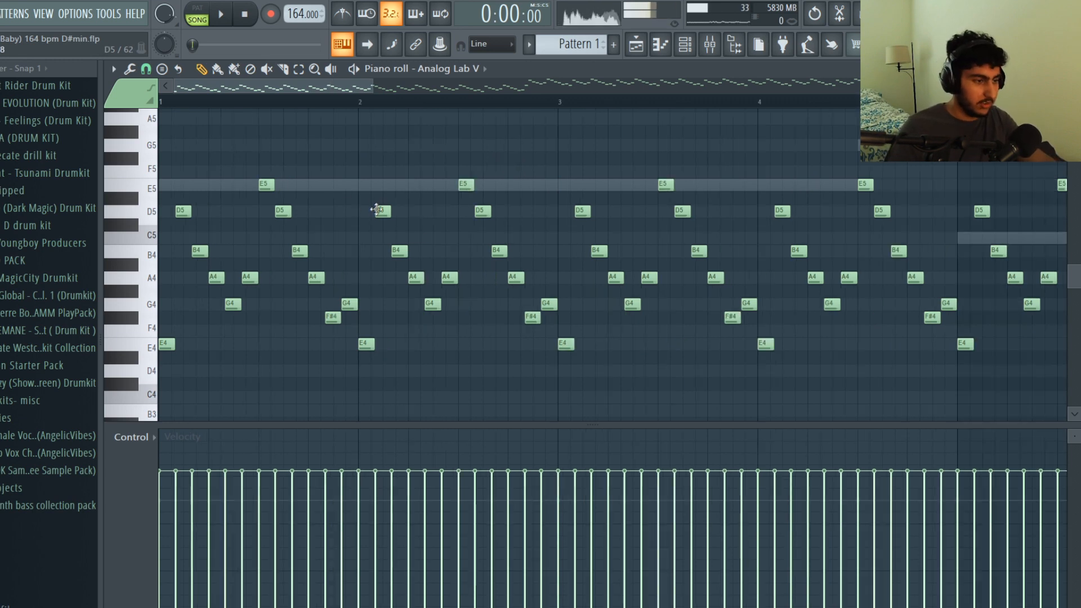
pyautogui.moveTo(360, 107); pyautogui.dragTo(93, 102)
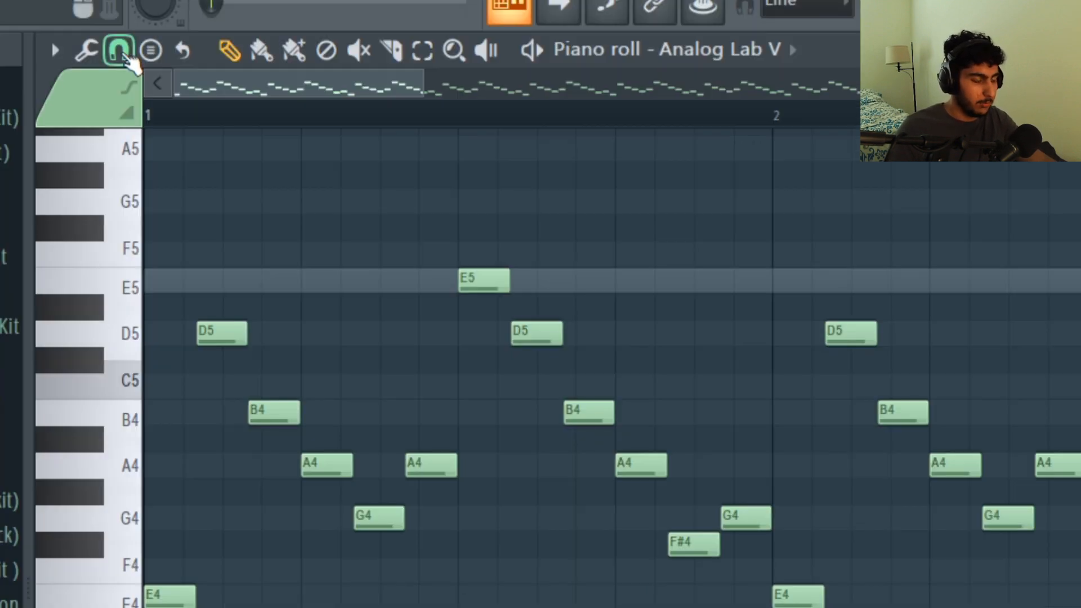
pyautogui.click(146, 68)
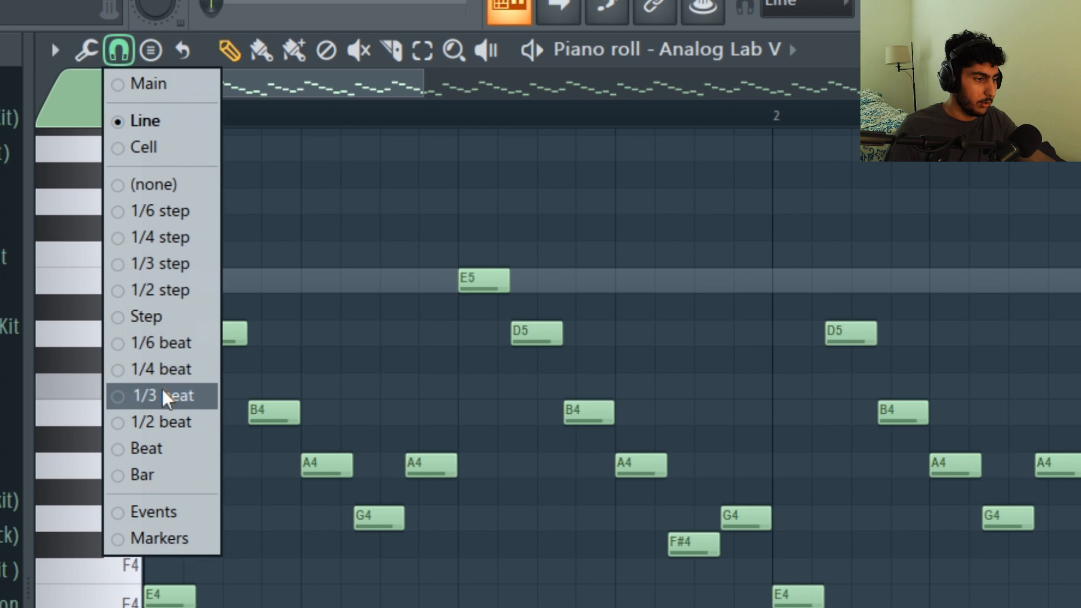
pyautogui.click(148, 395)
pyautogui.moveTo(468, 338); pyautogui.dragTo(161, 166)
pyautogui.click(215, 291)
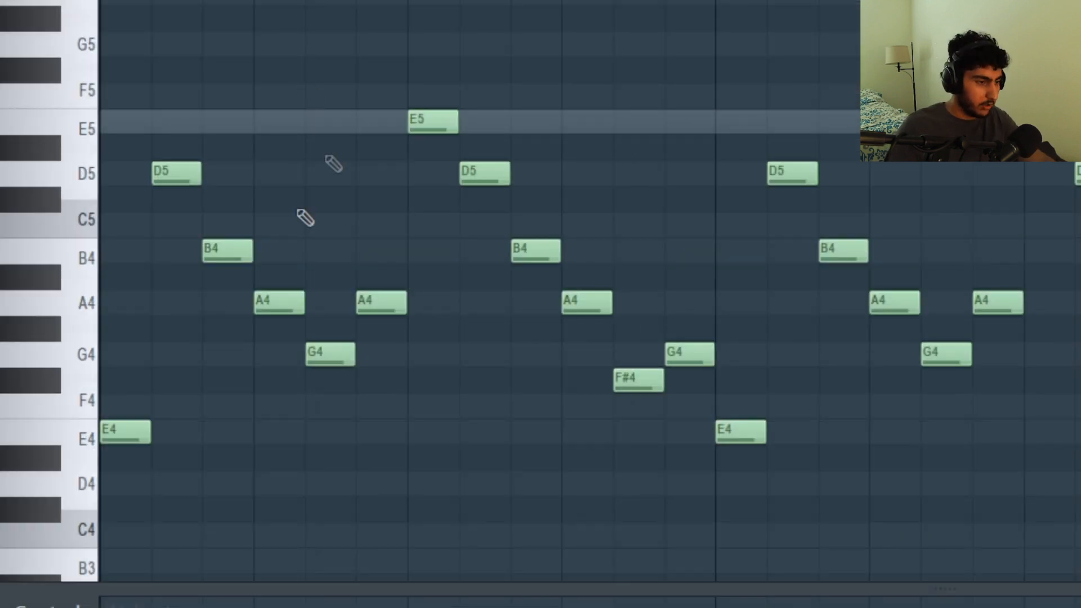
# Highlight the opening E4 note and the following D5 note of bar 1 one at a time
pyautogui.moveTo(180, 494); pyautogui.dragTo(115, 391)
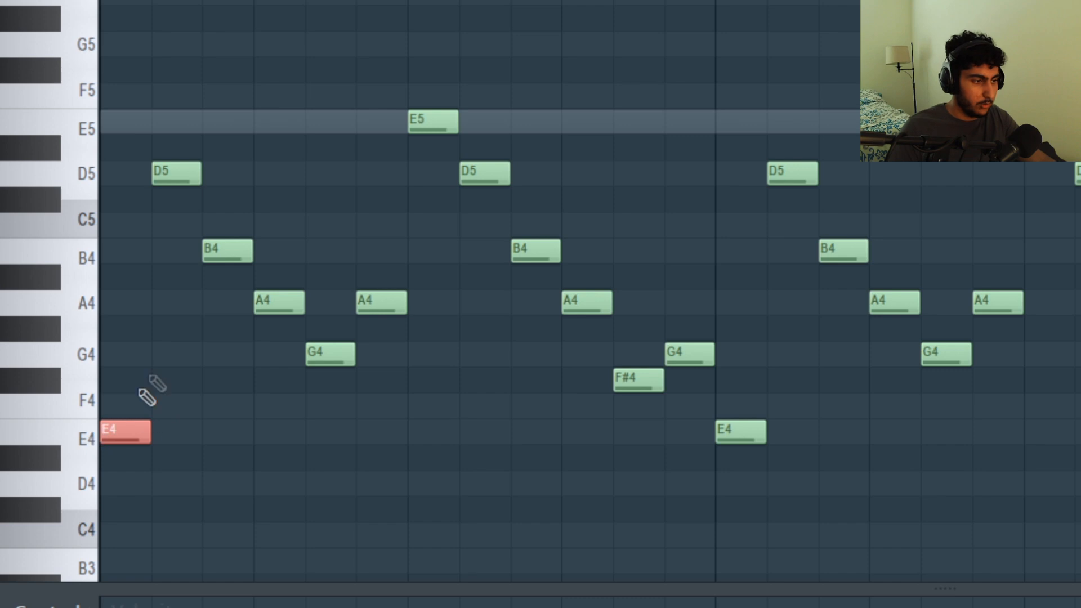
pyautogui.keyDown('ctrl'); pyautogui.click(202, 407); pyautogui.keyUp('ctrl')
pyautogui.keyDown('ctrl'); pyautogui.click(197, 169); pyautogui.keyUp('ctrl')
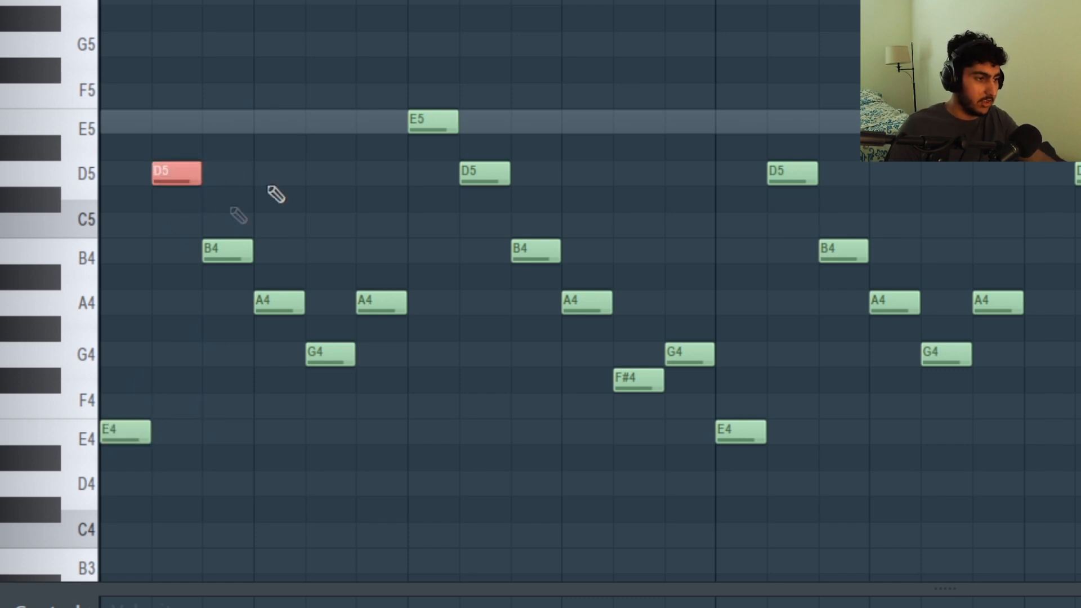
pyautogui.rightClick(246, 163)
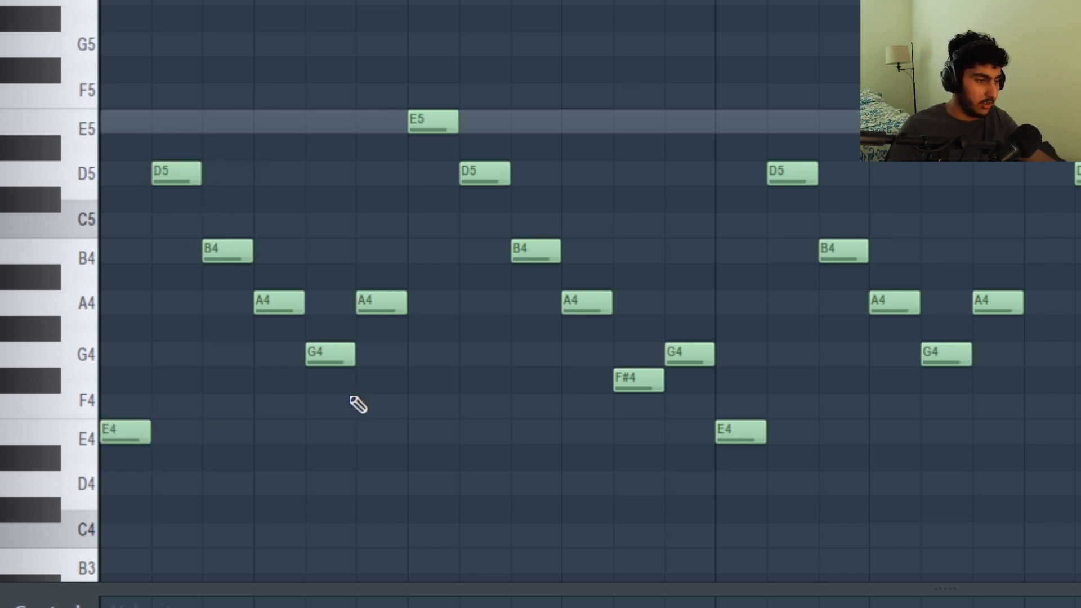
# Highlight the descending B4, A4 and G4 notes as a group, and the F#4 passing note in bar 1
pyautogui.keyDown('ctrl'); pyautogui.click(330, 349); pyautogui.keyUp('ctrl')
pyautogui.keyDown('ctrl'); pyautogui.click(279, 302); pyautogui.keyUp('ctrl')
pyautogui.keyDown('ctrl'); pyautogui.click(245, 250); pyautogui.keyUp('ctrl')
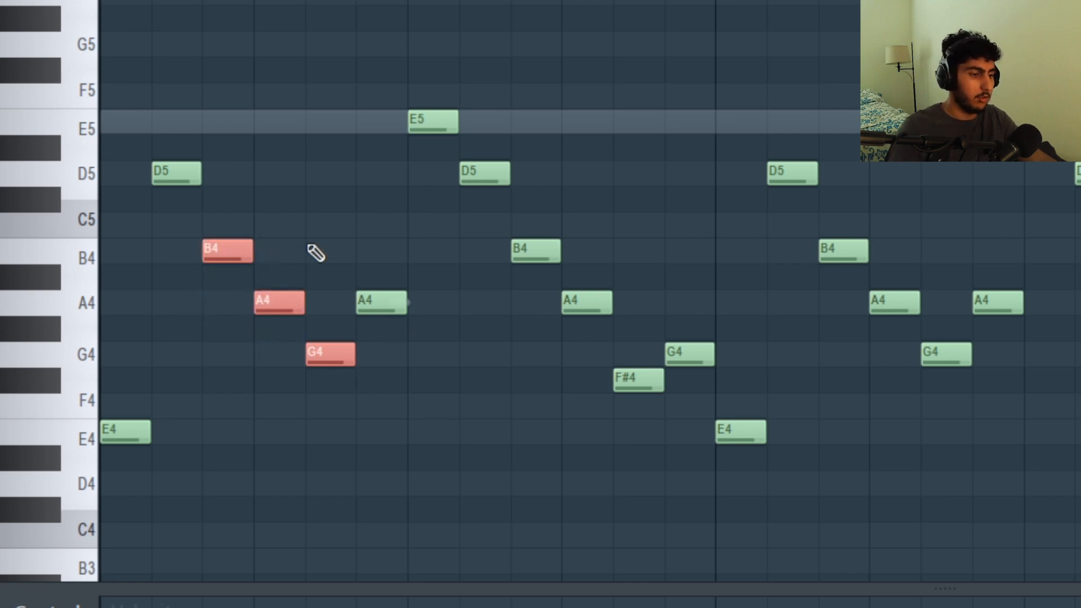
pyautogui.click(452, 352)
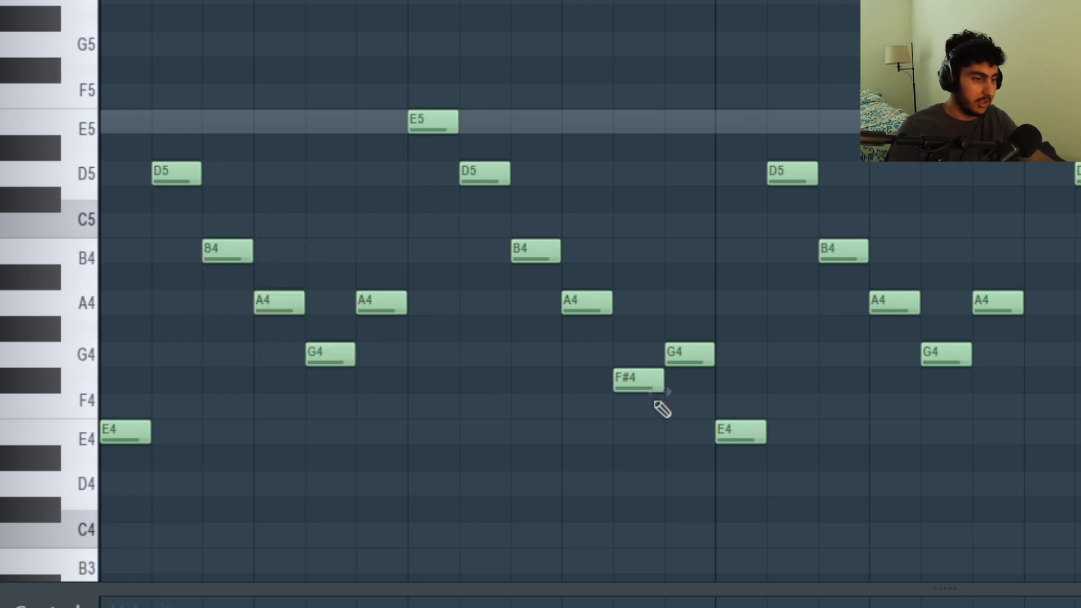
pyautogui.keyDown('ctrl'); pyautogui.click(642, 383); pyautogui.keyUp('ctrl')
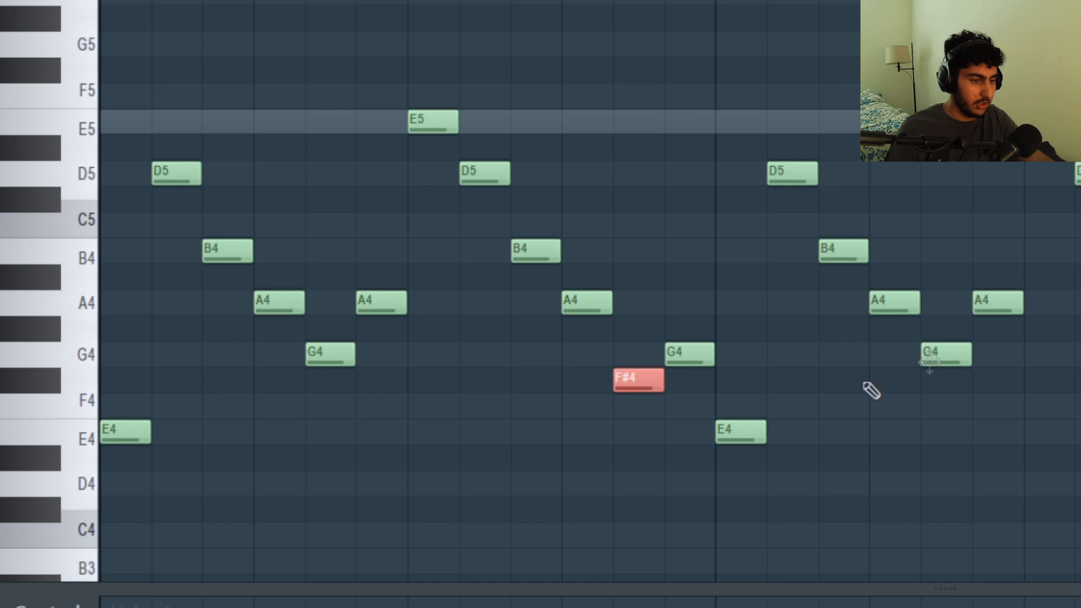
pyautogui.click(674, 449)
# Highlight the first descending run from D5 to G4, the single A4 after it and the E5 peak in bar 1
pyautogui.moveTo(147, 137); pyautogui.dragTo(341, 374)
pyautogui.keyDown('ctrl'); pyautogui.click(482, 359); pyautogui.keyUp('ctrl')
pyautogui.moveTo(427, 319); pyautogui.dragTo(377, 292)
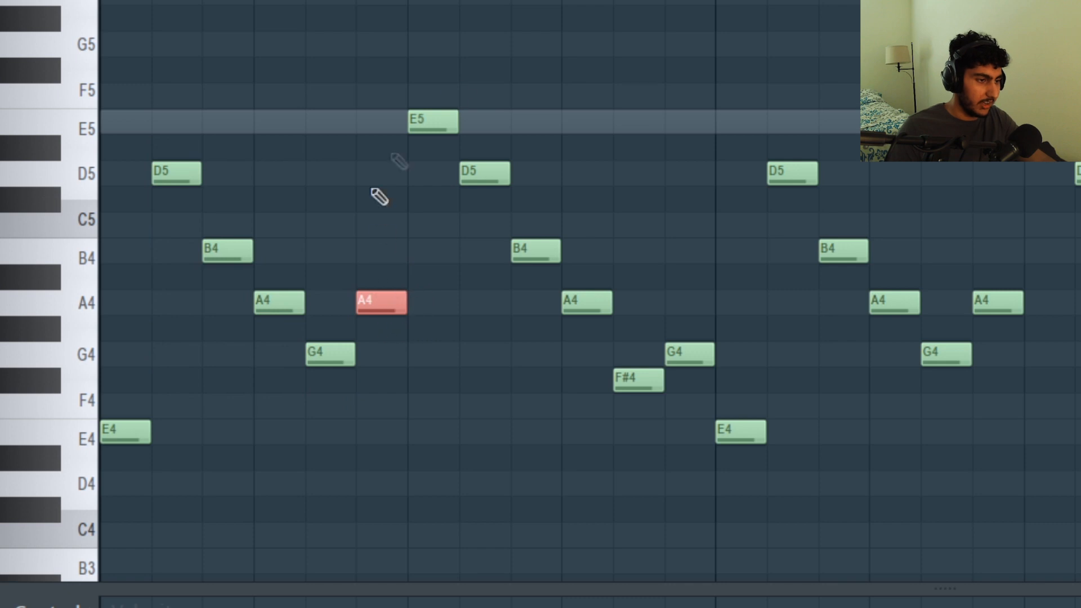
pyautogui.keyDown('ctrl'); pyautogui.click(469, 337); pyautogui.keyUp('ctrl')
pyautogui.keyDown('ctrl'); pyautogui.click(452, 112); pyautogui.keyUp('ctrl')
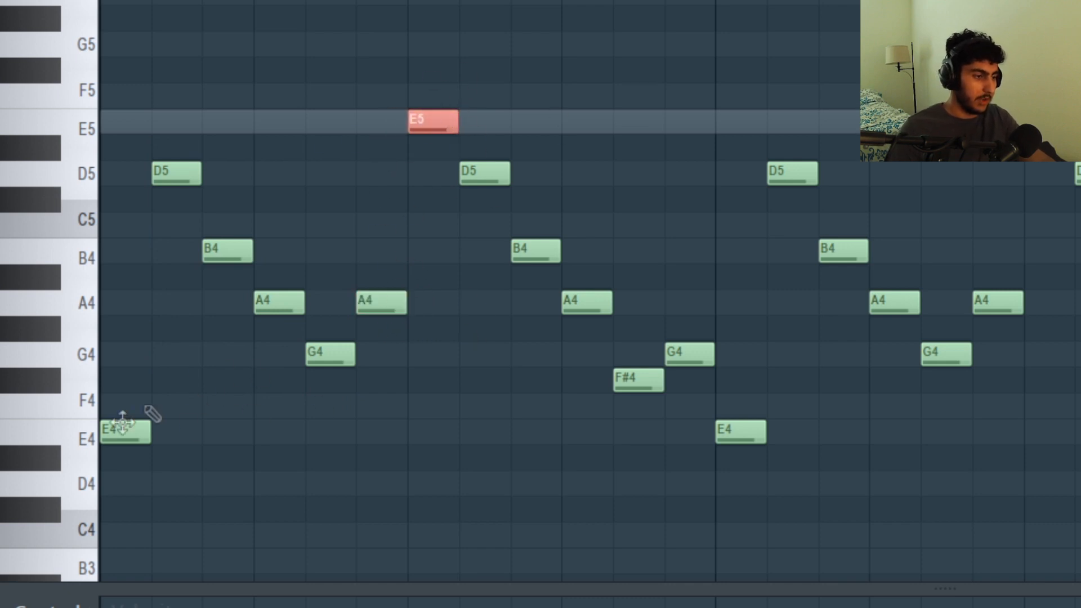
# Highlight the second descending run D5, B4 and A4, followed by the closing F#4 and G4 of bar 1
pyautogui.moveTo(473, 163); pyautogui.dragTo(612, 338)
pyautogui.keyDown('ctrl'); pyautogui.click(672, 294); pyautogui.keyUp('ctrl')
pyautogui.moveTo(659, 417); pyautogui.dragTo(619, 343)
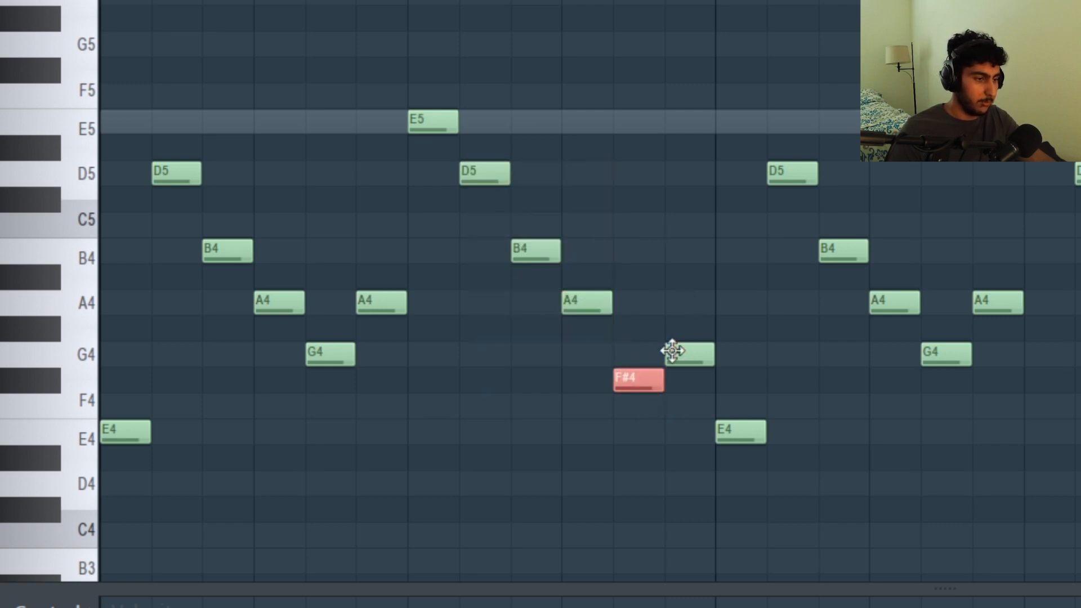
pyautogui.keyDown('ctrl'); pyautogui.keyDown('shift'); pyautogui.click(684, 352); pyautogui.keyUp('shift'); pyautogui.keyUp('ctrl')
pyautogui.keyDown('ctrl'); pyautogui.click(676, 289); pyautogui.keyUp('ctrl')
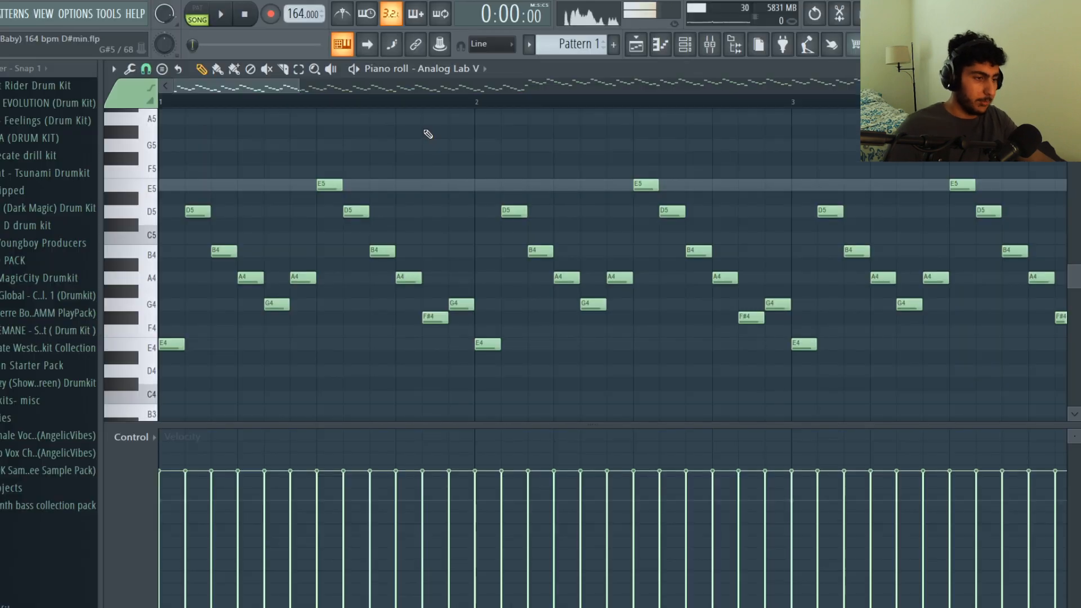
# Review the whole Analog Lab V melody across its bars and play it back
pyautogui.scroll(-3, 428, 134)
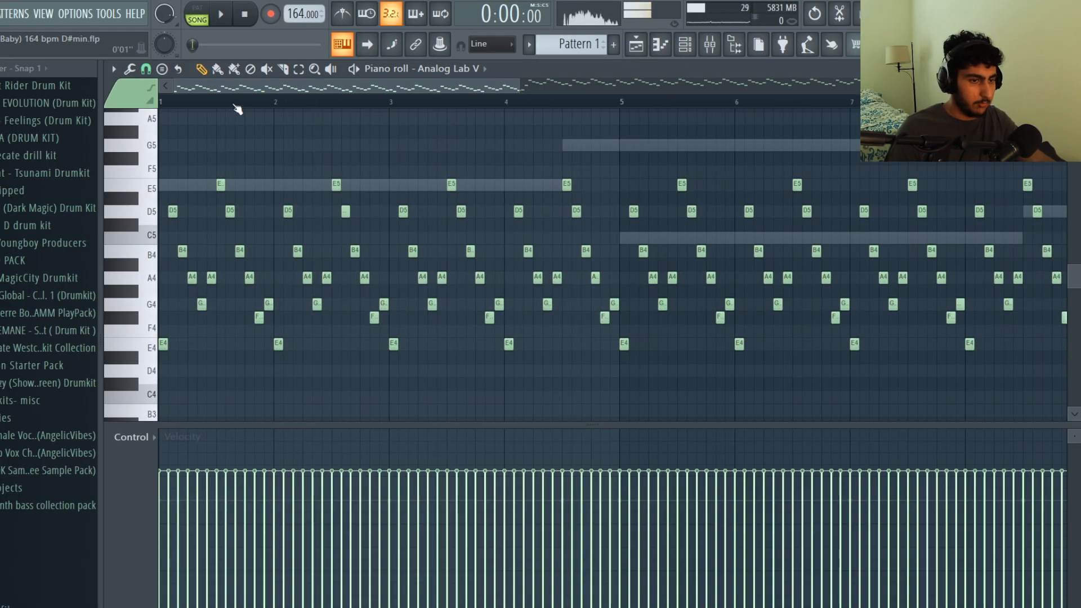
pyautogui.scroll(-2, 251, 110)
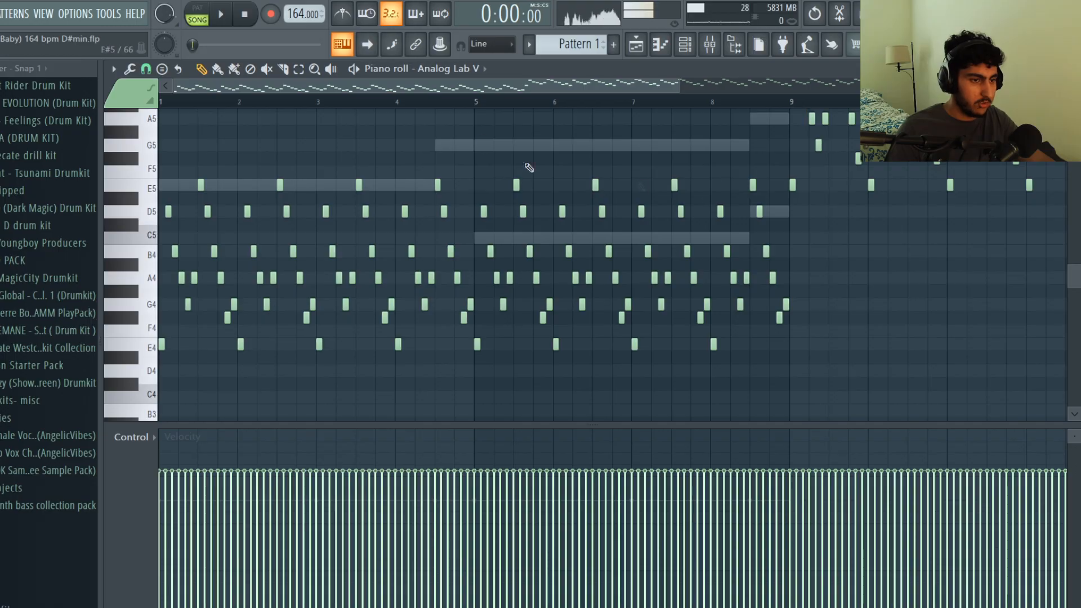
pyautogui.press('space')
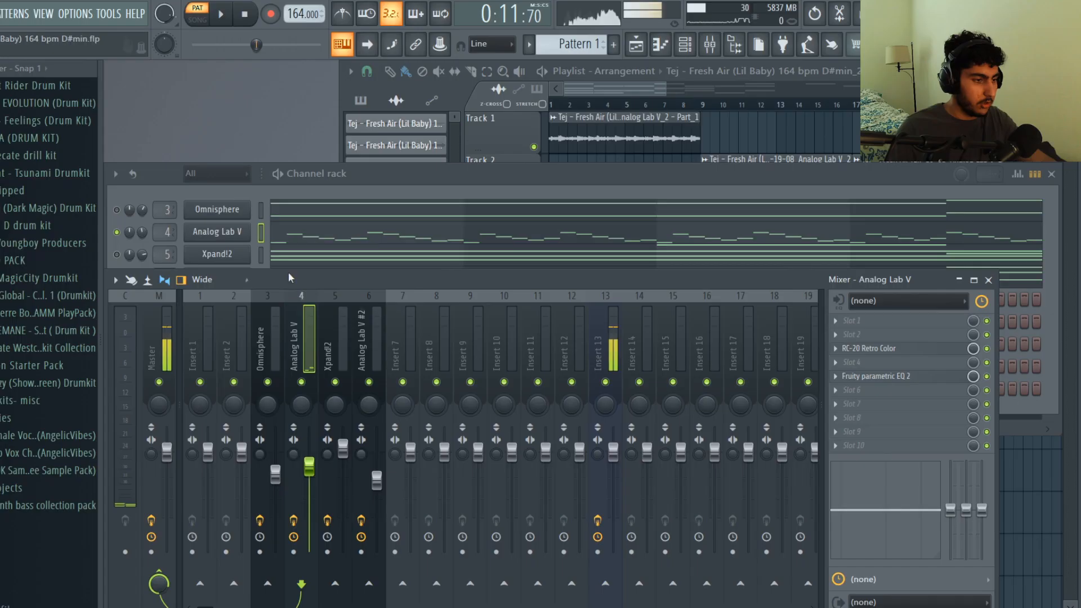
# Link the Analog Lab V channel to mixer track 4 and open that track's RC-20 Retro Color effect
pyautogui.hotkey('ctrl', 'l')
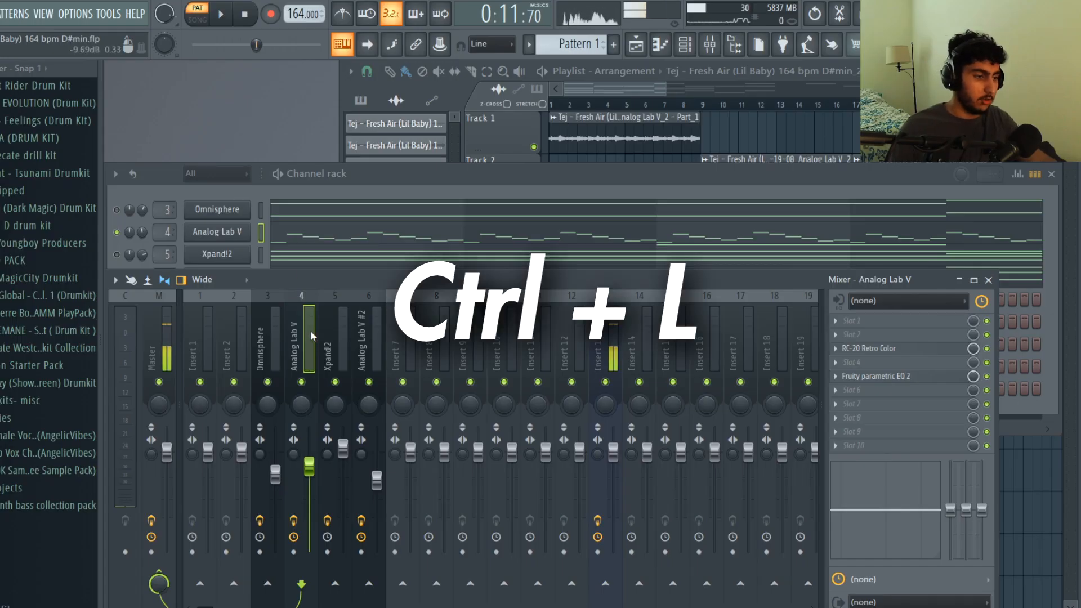
pyautogui.click(869, 348)
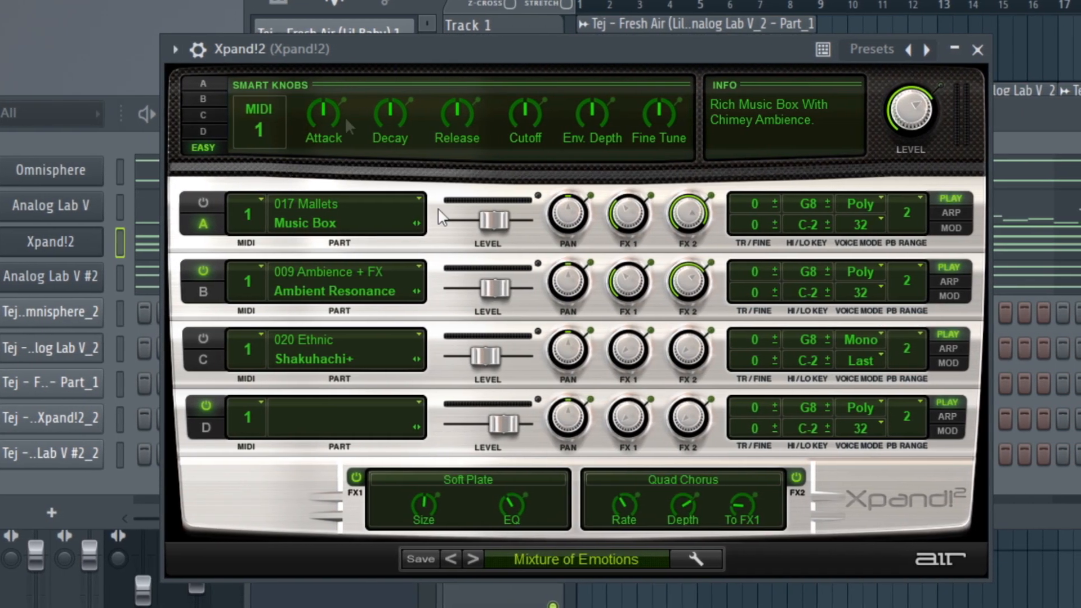
# Examine the Xpand!2 preset list and its Distra Xpand Banks category, and leave the Mixture of Emotions preset loaded
pyautogui.click(576, 558)
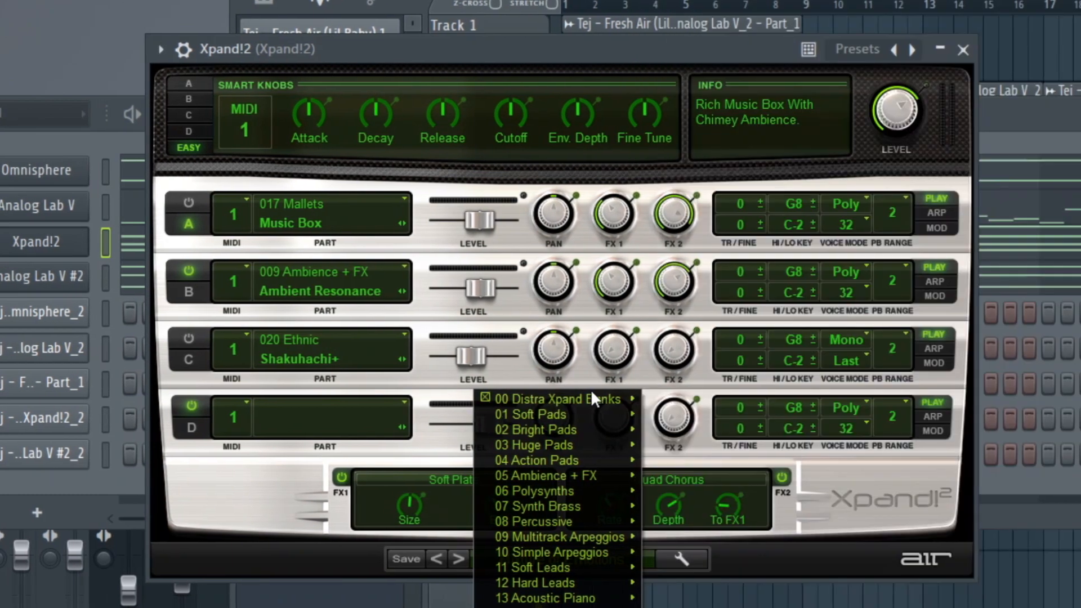
pyautogui.moveTo(589, 397)
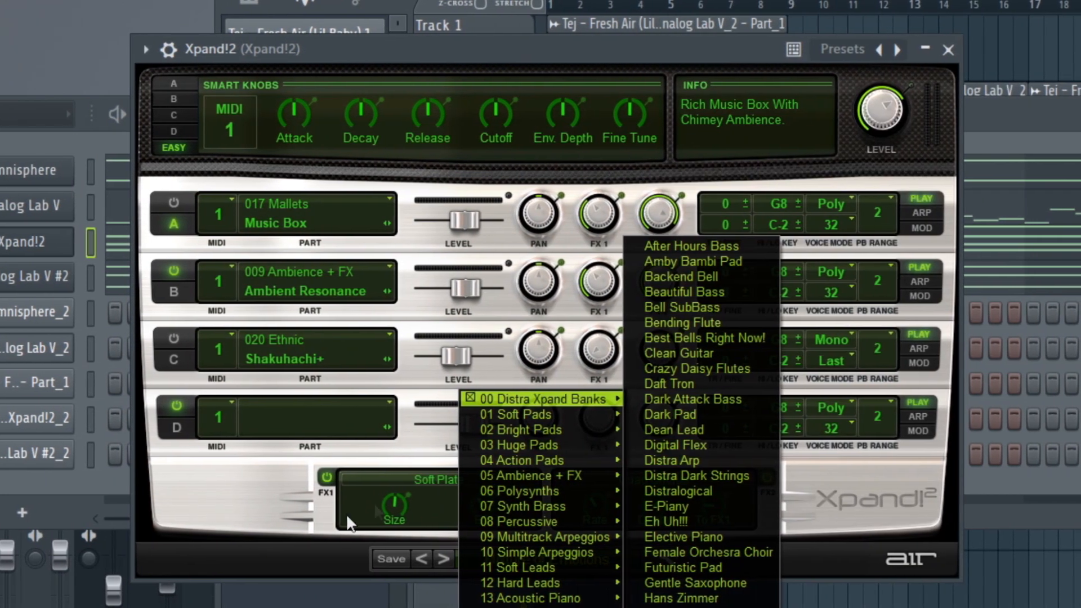
pyautogui.click(418, 535)
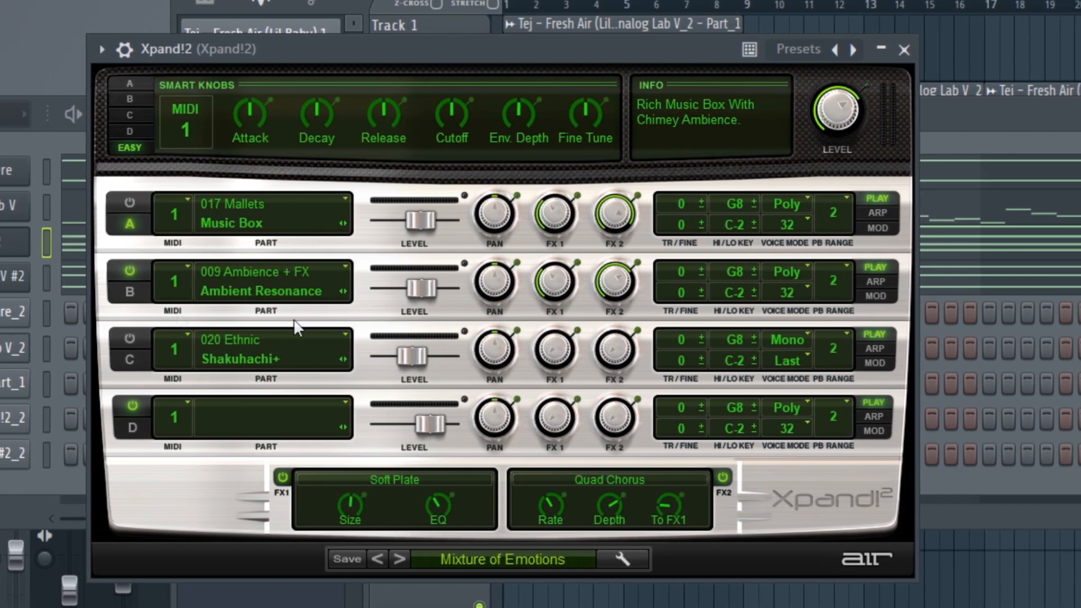
pyautogui.moveTo(426, 54); pyautogui.dragTo(454, 60)
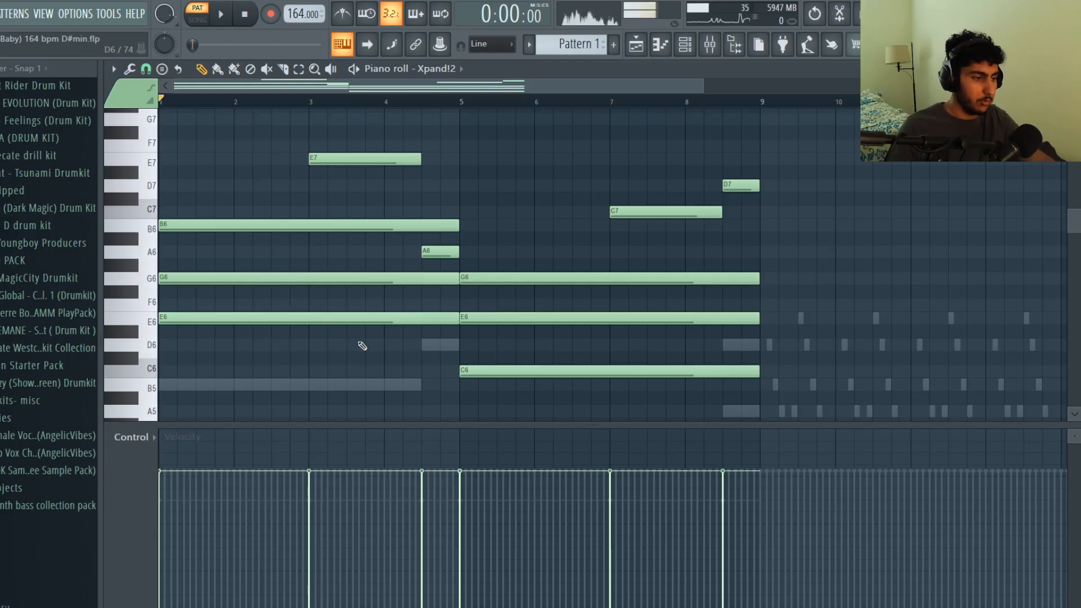
# Highlight the lowest notes of the two Xpand!2 chords, E6 at bar 1 and C6 at bar 5, and clear the selection
pyautogui.click(349, 317)
pyautogui.keyDown('ctrl'); pyautogui.keyDown('shift'); pyautogui.click(507, 369); pyautogui.keyUp('shift'); pyautogui.keyUp('ctrl')
pyautogui.keyDown('ctrl'); pyautogui.click(412, 368); pyautogui.keyUp('ctrl')
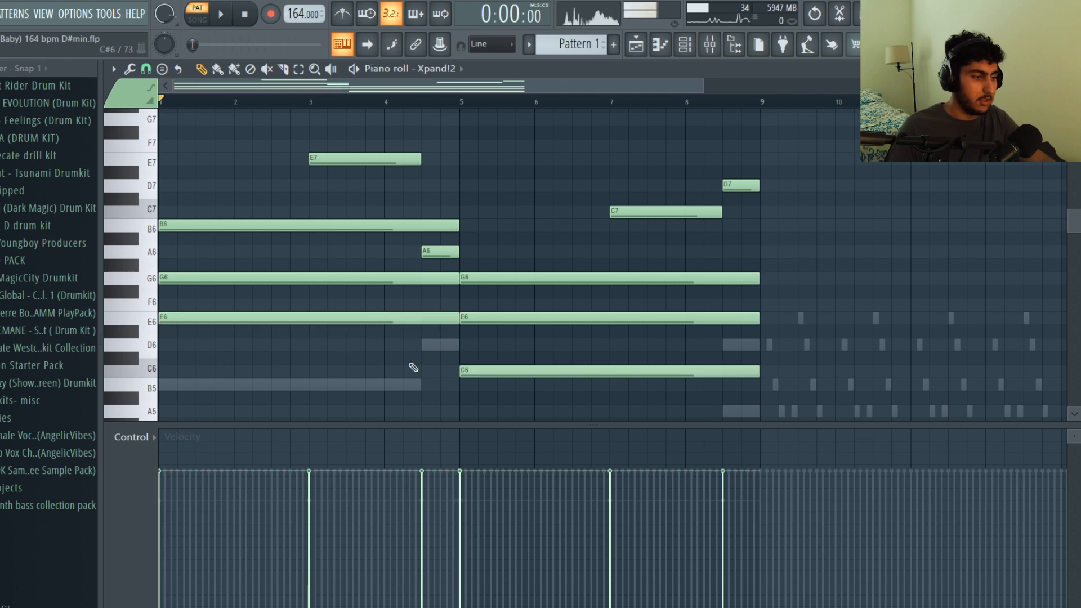
pyautogui.scroll(1, 414, 369)
pyautogui.moveTo(1072, 227); pyautogui.dragTo(1071, 229)
pyautogui.click(284, 316)
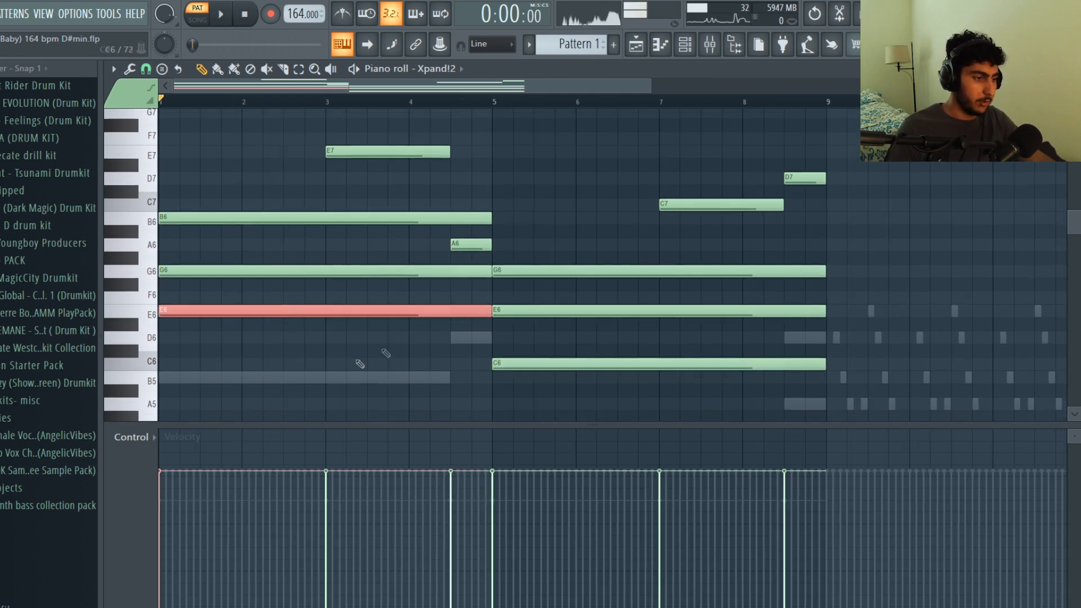
pyautogui.keyDown('ctrl'); pyautogui.keyDown('shift'); pyautogui.click(521, 364); pyautogui.keyUp('shift'); pyautogui.keyUp('ctrl')
pyautogui.hotkey('ctrl', 'd')
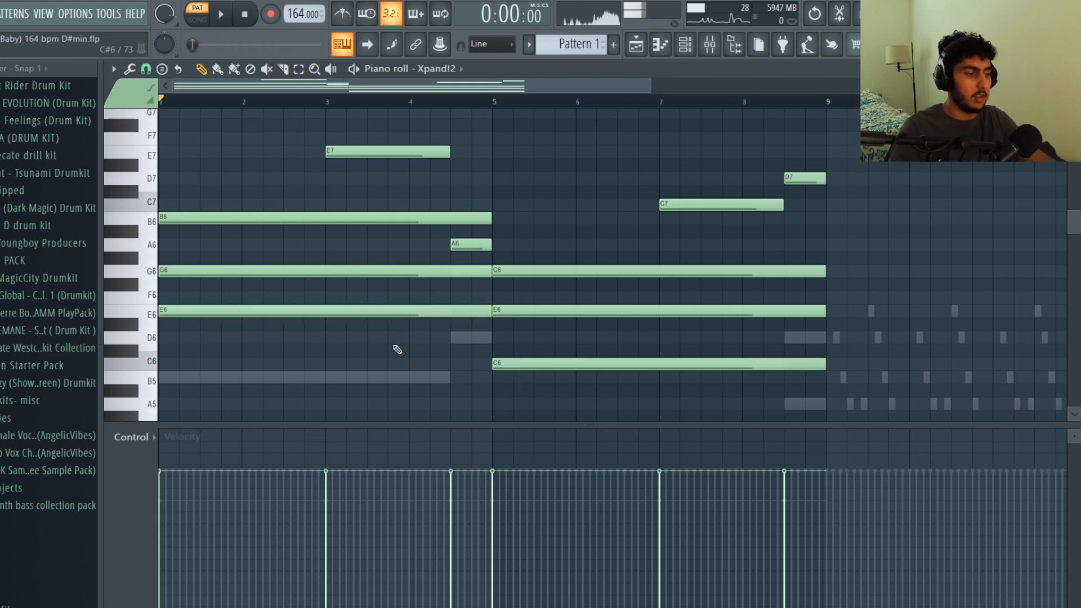
# Highlight all the notes of both sustained Xpand!2 chords, leaving out the short top melody notes
pyautogui.moveTo(261, 199); pyautogui.dragTo(268, 318)
pyautogui.moveTo(610, 252); pyautogui.dragTo(592, 370)
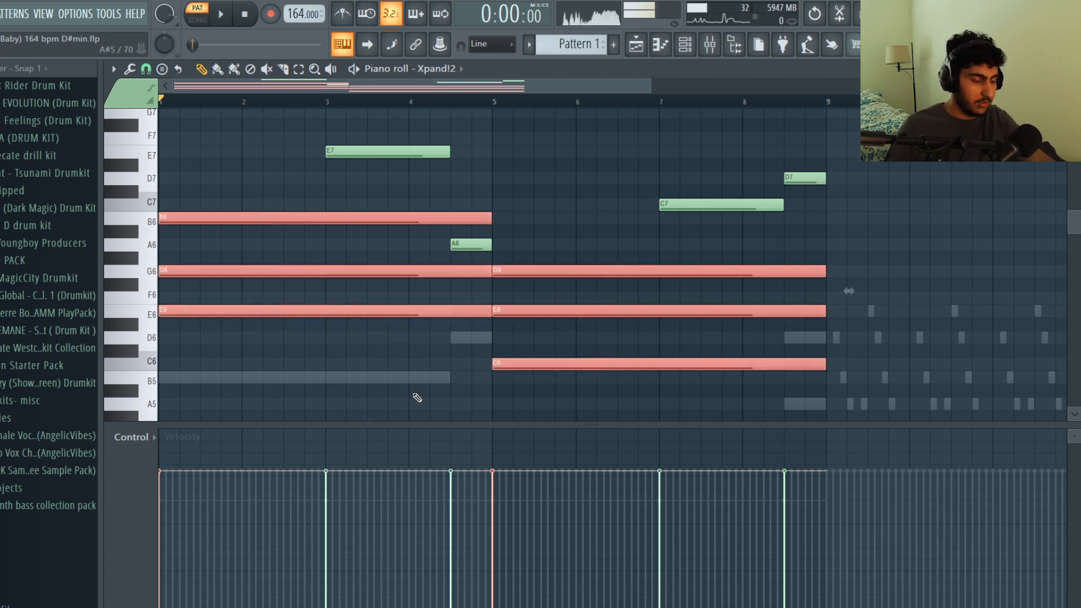
pyautogui.hotkey('ctrl', 'd')
# Highlight the first chord's E6, G6 and B6 notes in bars 1 to 4
pyautogui.moveTo(262, 349); pyautogui.dragTo(222, 169)
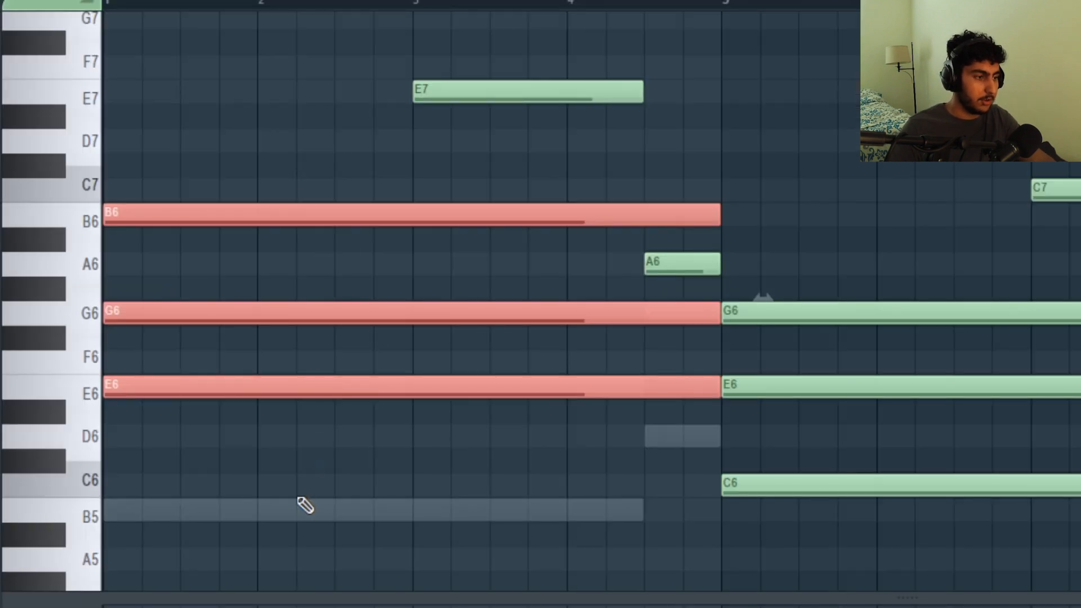
pyautogui.keyDown('ctrl'); pyautogui.click(298, 499); pyautogui.keyUp('ctrl')
pyautogui.keyDown('ctrl'); pyautogui.keyDown('shift'); pyautogui.click(248, 384); pyautogui.keyUp('shift'); pyautogui.keyUp('ctrl')
pyautogui.keyDown('ctrl'); pyautogui.keyDown('shift'); pyautogui.click(243, 313); pyautogui.keyUp('shift'); pyautogui.keyUp('ctrl')
pyautogui.keyDown('ctrl'); pyautogui.keyDown('shift'); pyautogui.click(249, 211); pyautogui.keyUp('shift'); pyautogui.keyUp('ctrl')
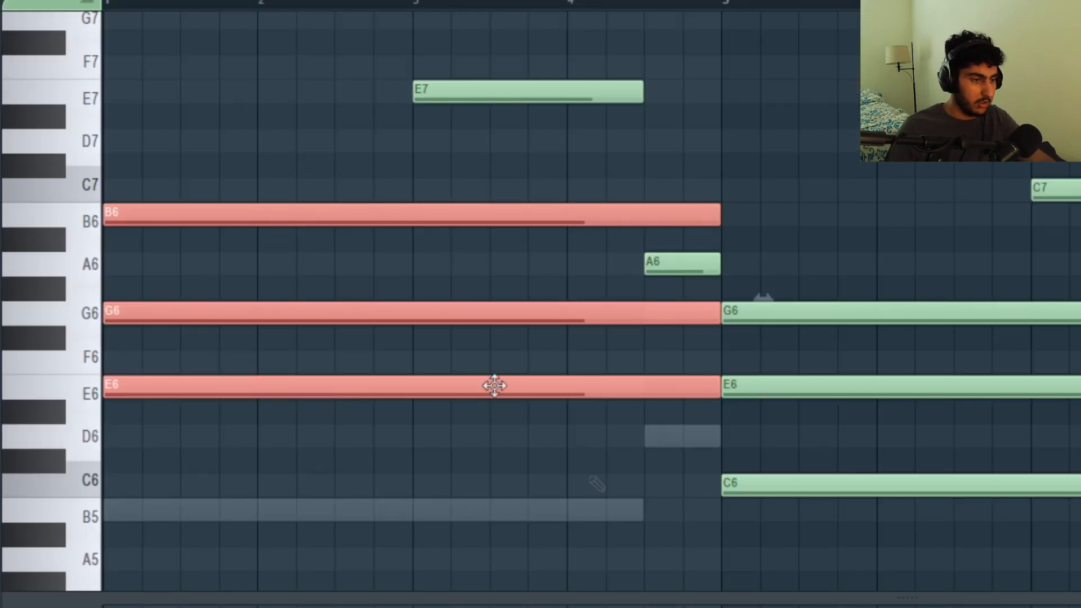
pyautogui.keyDown('ctrl'); pyautogui.click(557, 542); pyautogui.keyUp('ctrl')
# Highlight the second Xpand!2 chord's C6, E6 and G6 notes from bar 5 on, and clear the selection
pyautogui.moveTo(779, 522); pyautogui.dragTo(885, 128)
pyautogui.keyDown('ctrl'); pyautogui.click(298, 365); pyautogui.keyUp('ctrl')
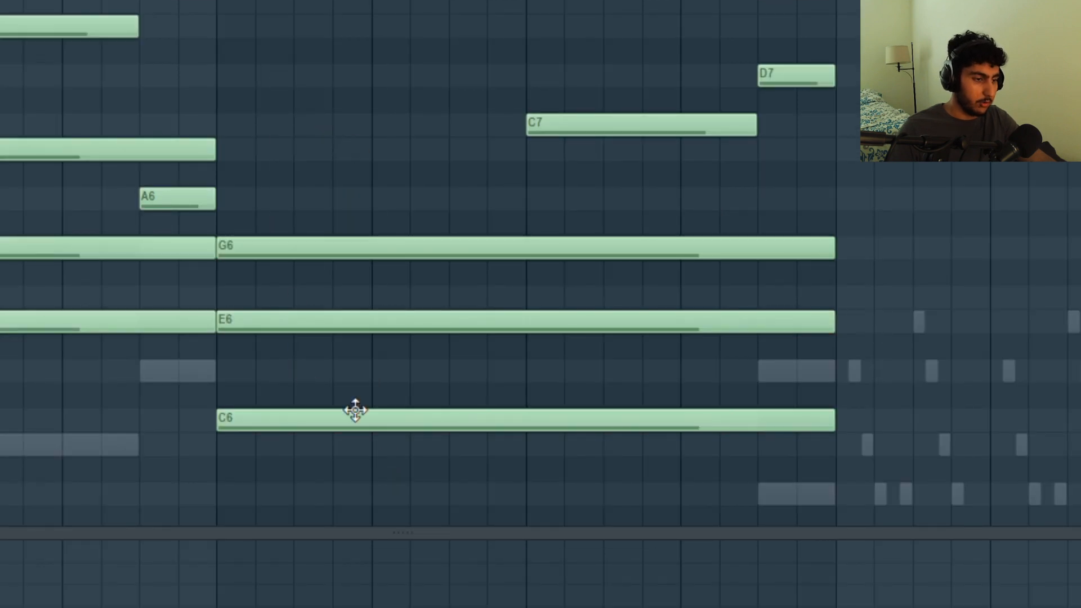
pyautogui.moveTo(348, 431); pyautogui.dragTo(300, 165)
pyautogui.keyDown('ctrl'); pyautogui.click(290, 460); pyautogui.keyUp('ctrl')
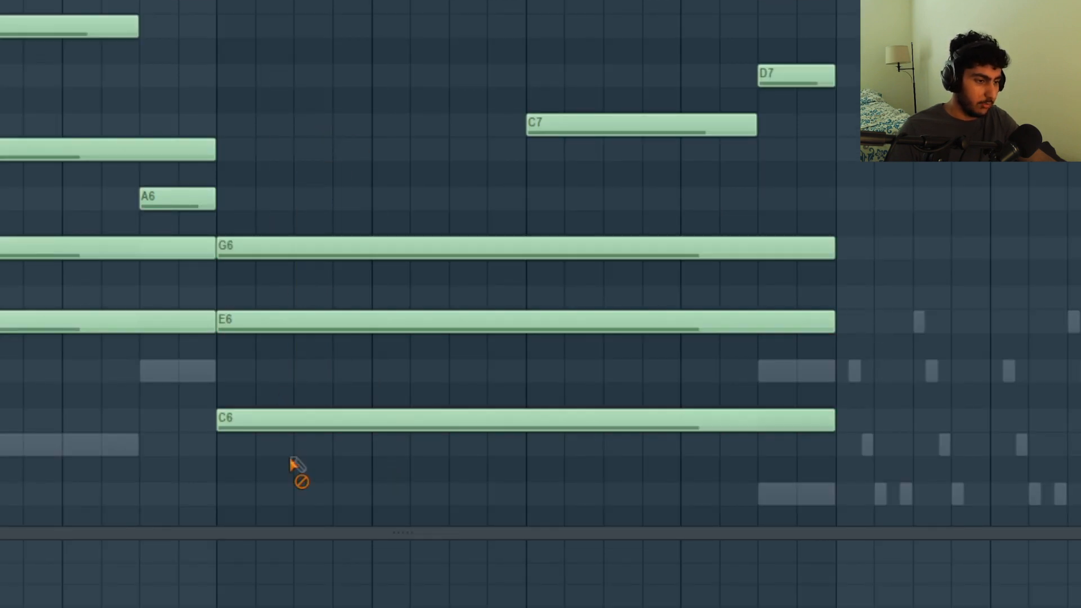
# Highlight the second chord's notes one after another, starting with C6, adding E6 and finishing with G6
pyautogui.keyDown('ctrl'); pyautogui.keyDown('shift'); pyautogui.click(286, 422); pyautogui.keyUp('shift'); pyautogui.keyUp('ctrl')
pyautogui.keyDown('ctrl'); pyautogui.keyDown('shift'); pyautogui.click(278, 319); pyautogui.keyUp('shift'); pyautogui.keyUp('ctrl')
pyautogui.moveTo(310, 213); pyautogui.dragTo(278, 308)
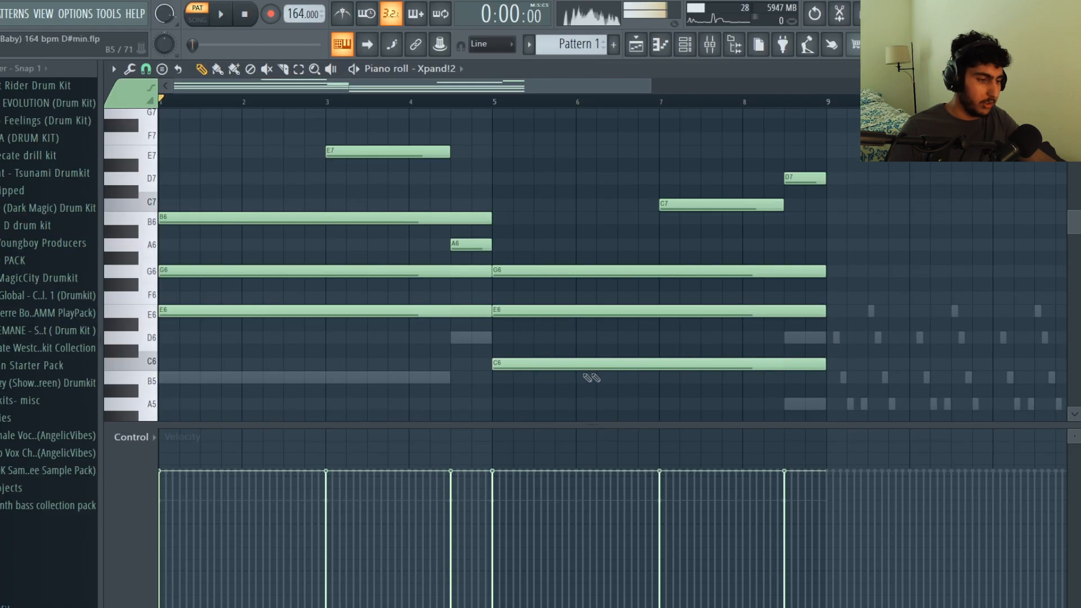
pyautogui.moveTo(436, 447); pyautogui.dragTo(403, 420)
pyautogui.keyDown('ctrl'); pyautogui.keyDown('shift'); pyautogui.click(329, 322); pyautogui.keyUp('shift'); pyautogui.keyUp('ctrl')
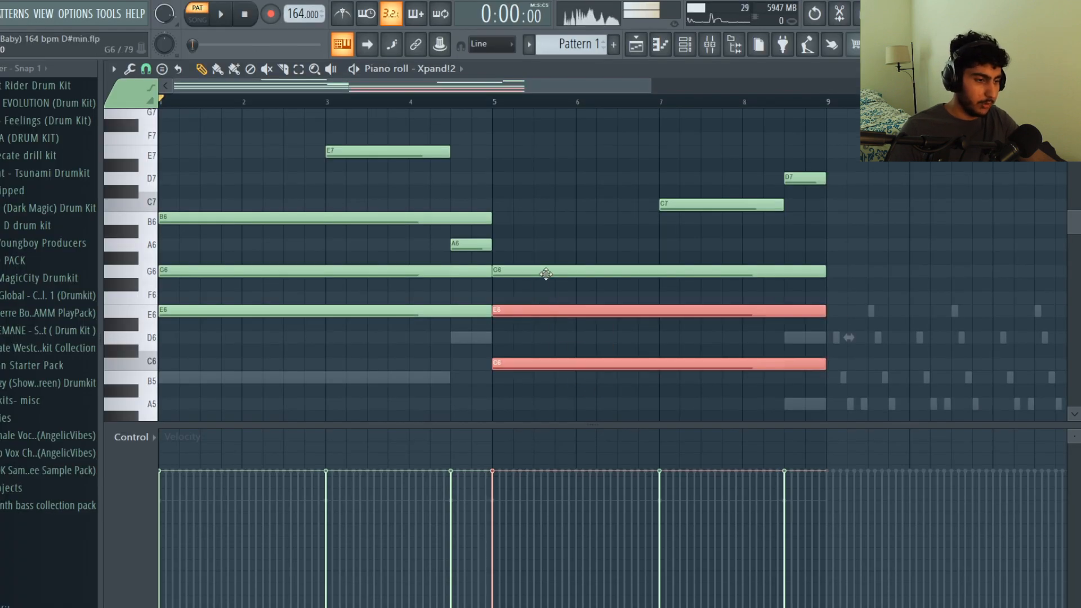
pyautogui.keyDown('ctrl'); pyautogui.keyDown('shift'); pyautogui.click(546, 274); pyautogui.keyUp('shift'); pyautogui.keyUp('ctrl')
# Highlight the short melody notes A6 and E7, then C7 and D7, clear the selection and play the Xpand!2 pattern
pyautogui.moveTo(516, 227); pyautogui.dragTo(452, 251)
pyautogui.keyDown('ctrl'); pyautogui.keyDown('shift'); pyautogui.click(420, 152); pyautogui.keyUp('shift'); pyautogui.keyUp('ctrl')
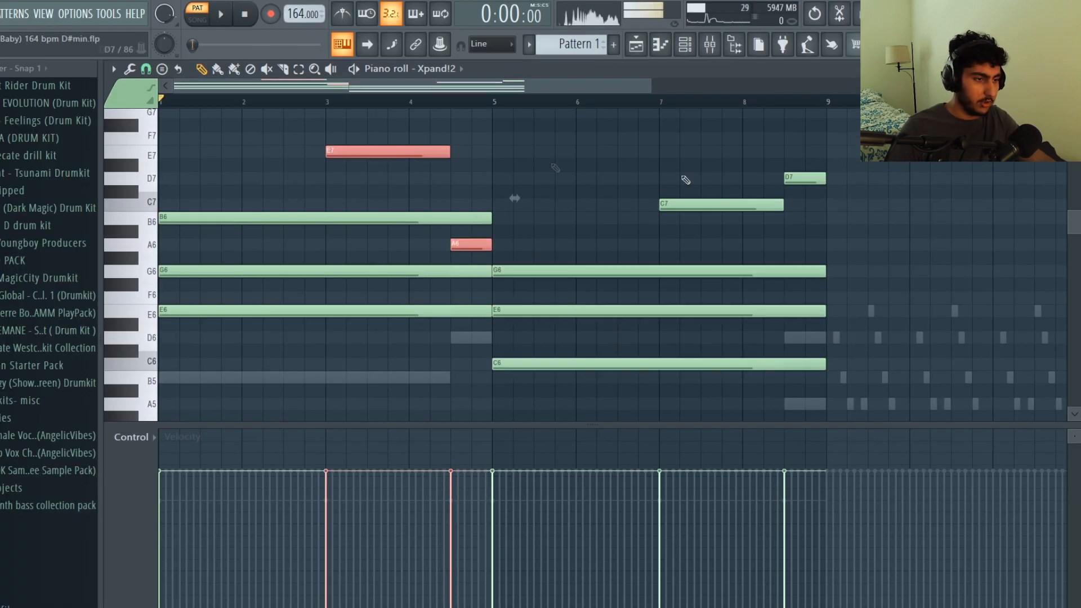
pyautogui.moveTo(837, 159); pyautogui.dragTo(749, 228)
pyautogui.click(602, 198)
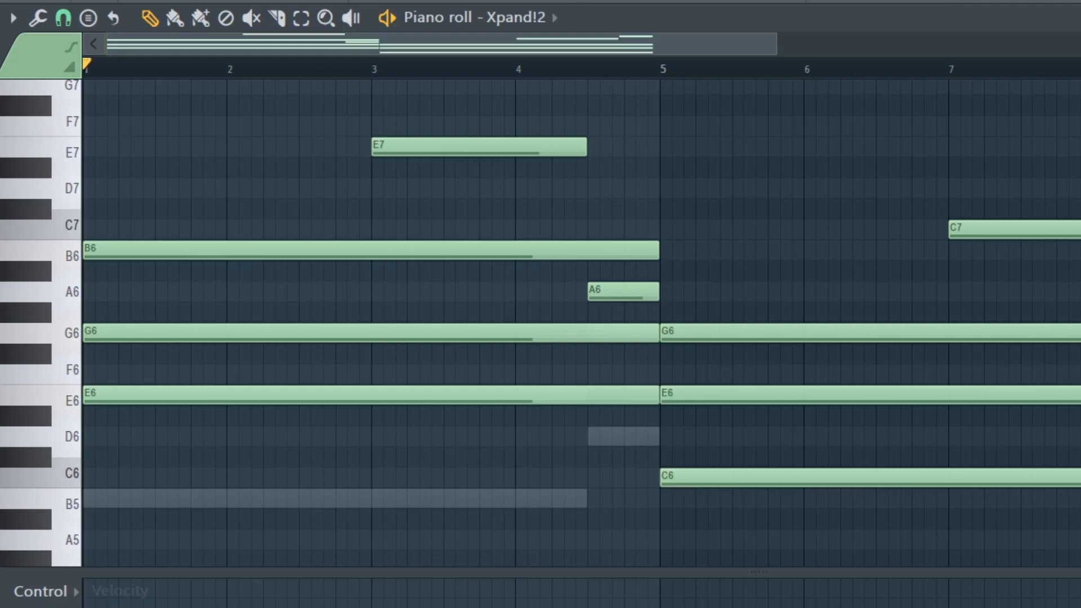
pyautogui.press('space')
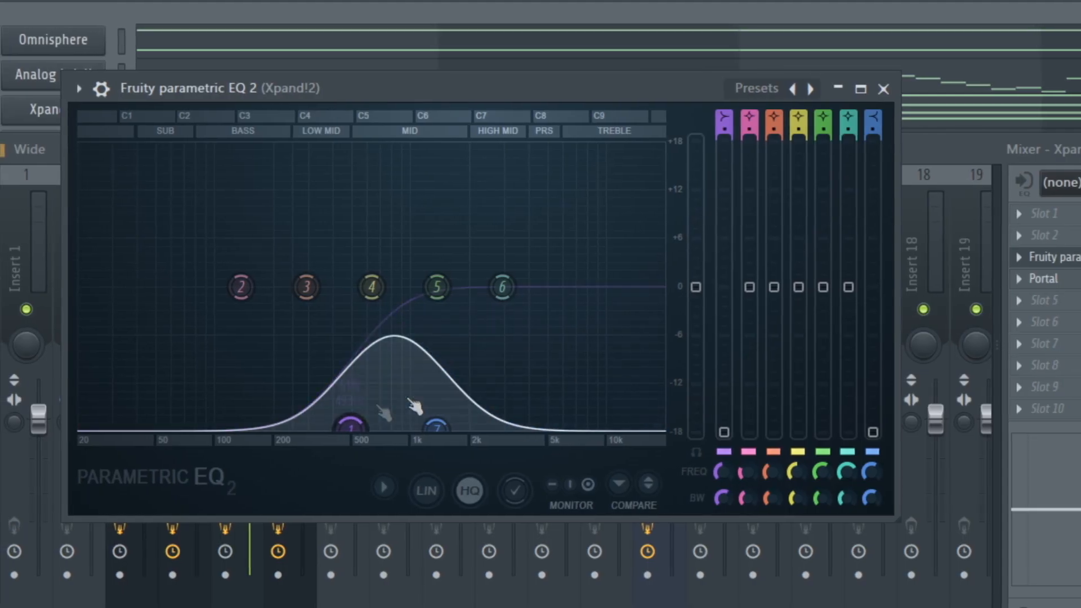
# Examine the Xpand!2 channel's Fruity parametric EQ 2 curve and the Distra bank behind Portal's Samurai preset
pyautogui.moveTo(353, 427)
pyautogui.mouseDown()
pyautogui.moveTo(442, 428)
pyautogui.moveTo(365, 428)
pyautogui.mouseUp()
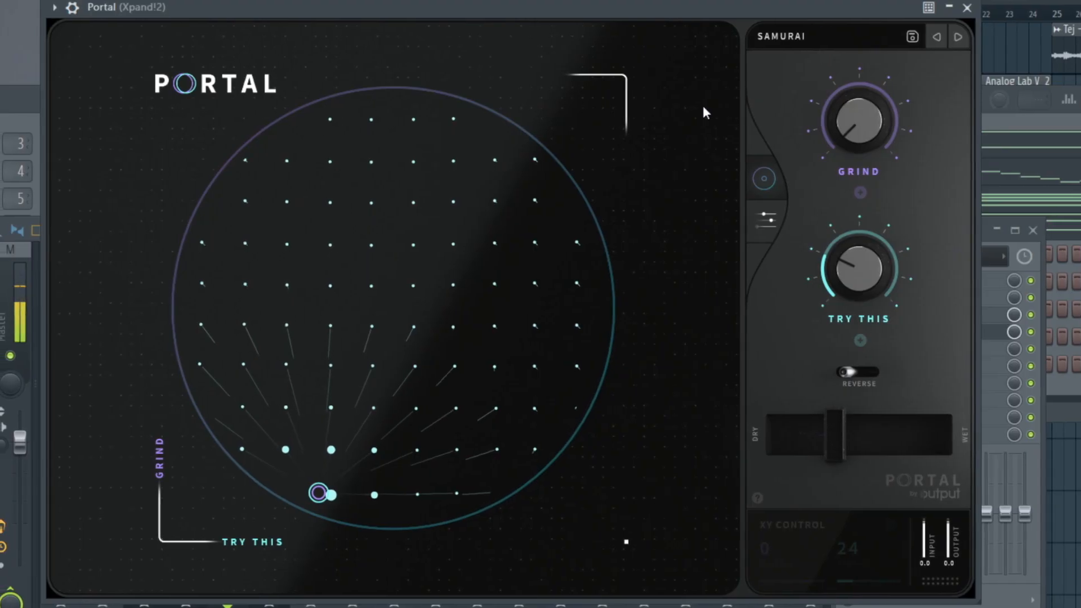
pyautogui.click(806, 38)
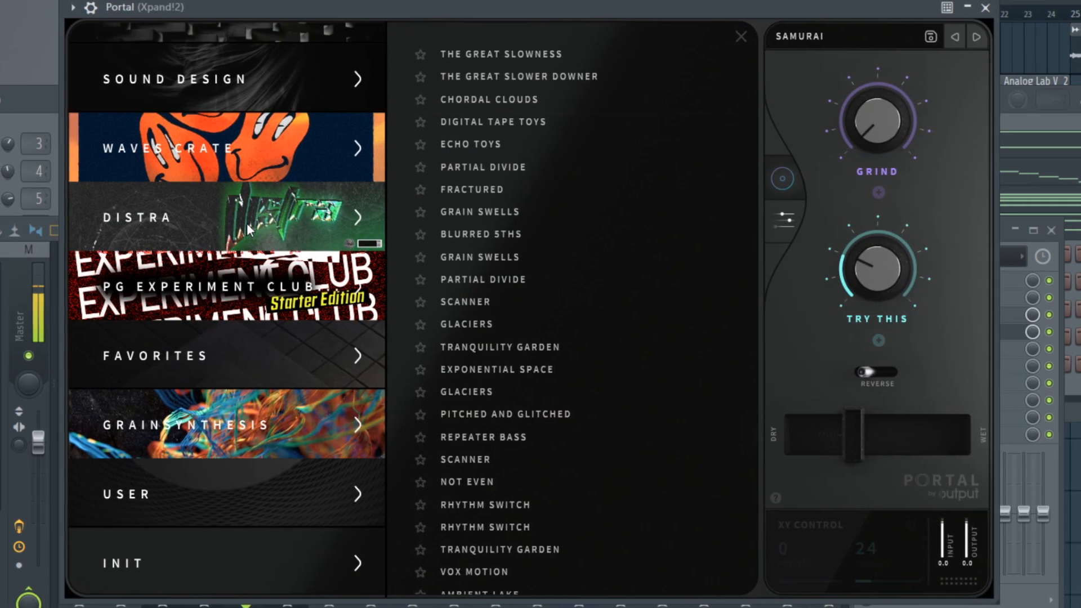
pyautogui.click(127, 231)
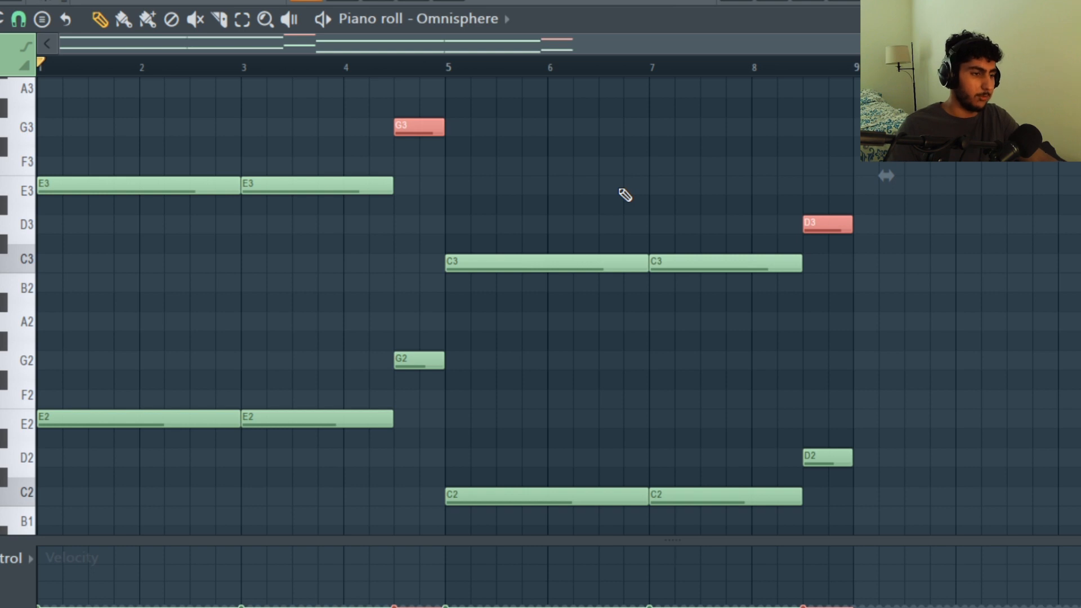
# Highlight the Omnisphere bass notes G3 and G2 before bar 5 and D3 and D2 before bar 9, and play the pattern
pyautogui.keyDown('ctrl'); pyautogui.click(620, 190); pyautogui.keyUp('ctrl')
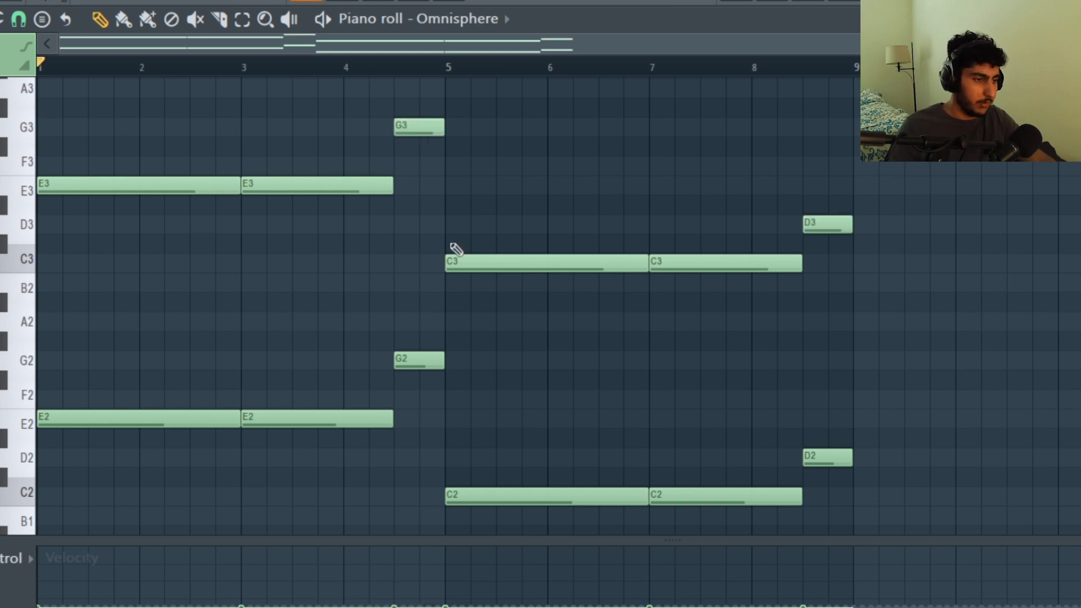
pyautogui.moveTo(422, 120); pyautogui.dragTo(408, 387)
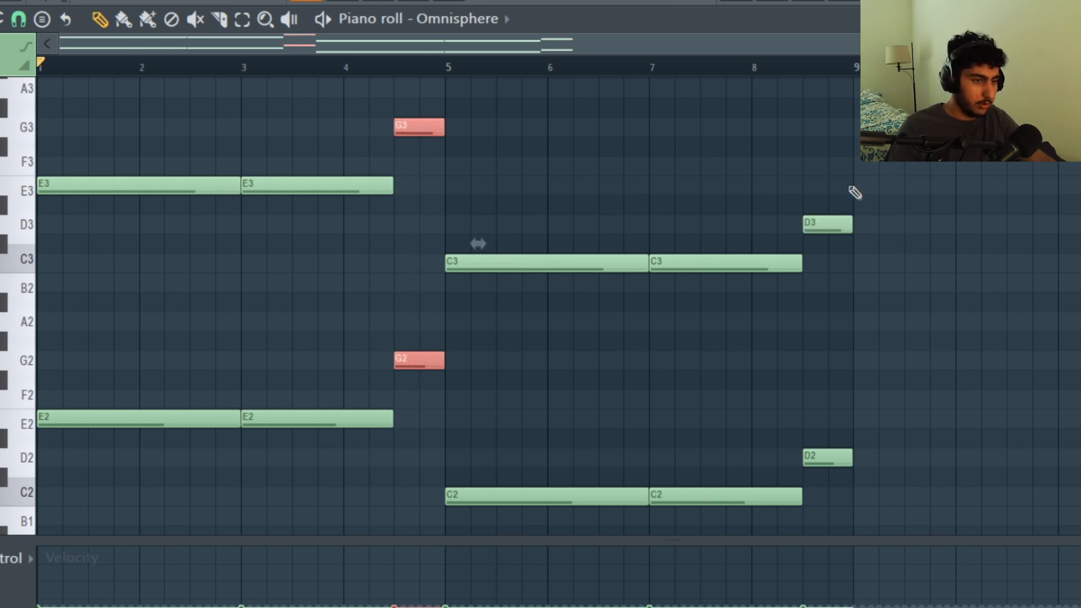
pyautogui.moveTo(846, 177); pyautogui.dragTo(829, 467)
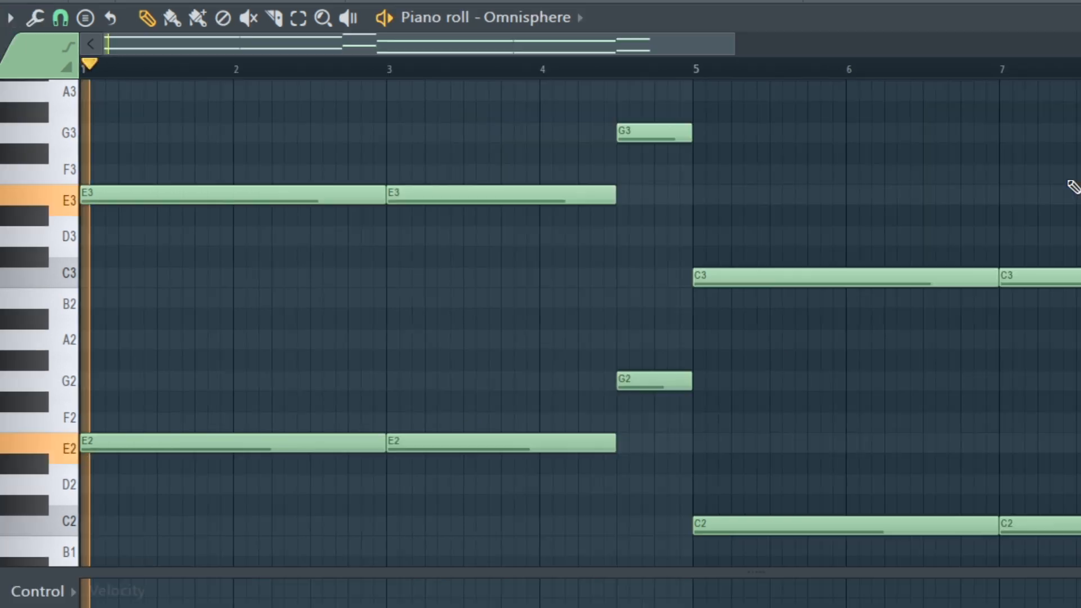
pyautogui.press('space')
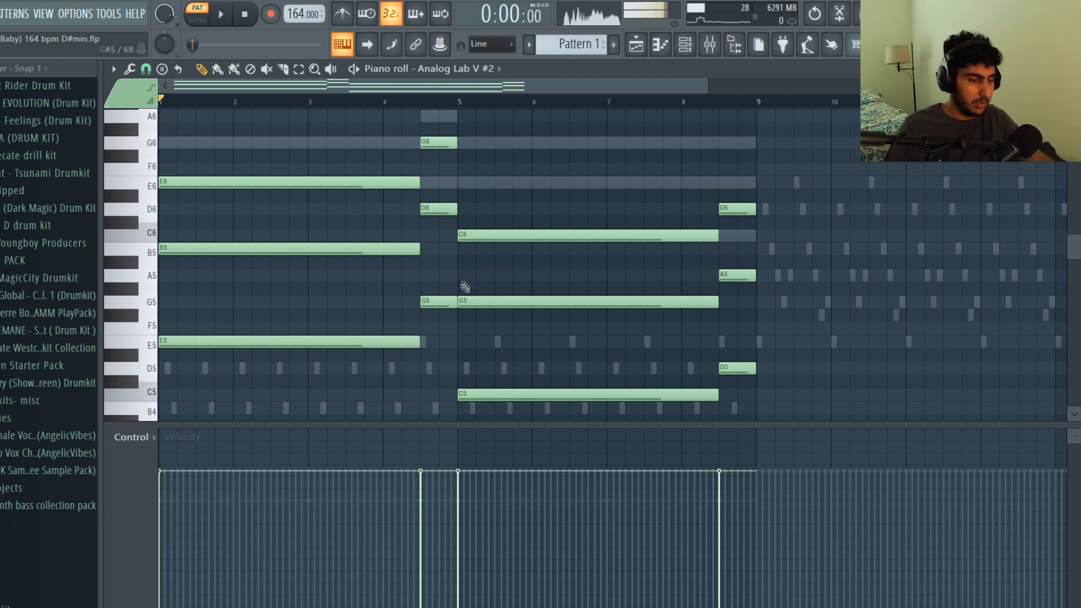
# Highlight the middle notes B5, D6, G5 and A5 of the Analog Lab V #2 chords, and clear the selection
pyautogui.moveTo(769, 257); pyautogui.dragTo(626, 335)
pyautogui.moveTo(458, 204); pyautogui.dragTo(334, 291)
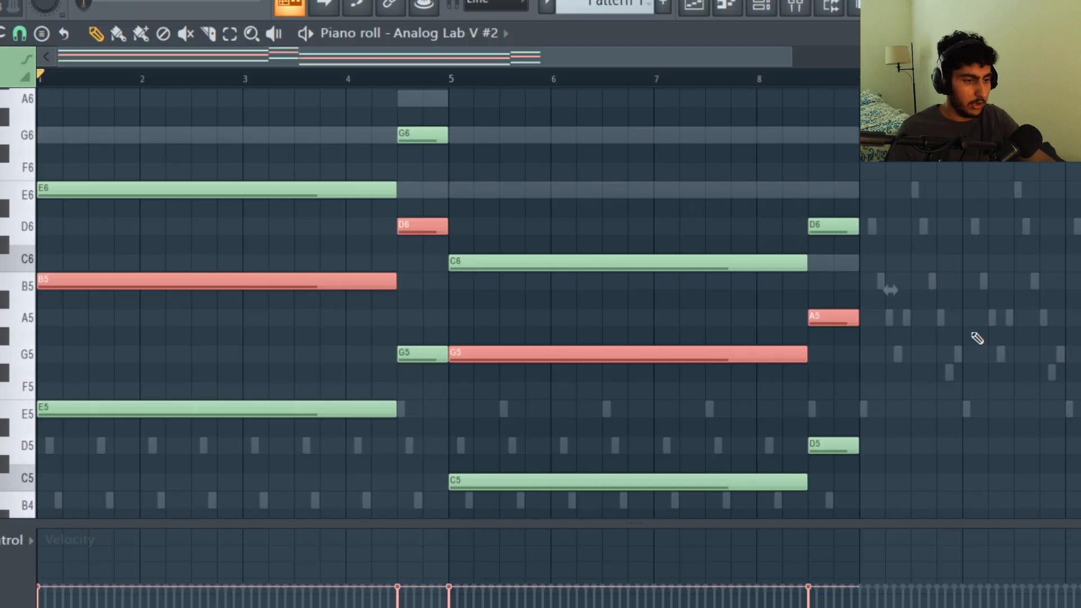
pyautogui.click(772, 327)
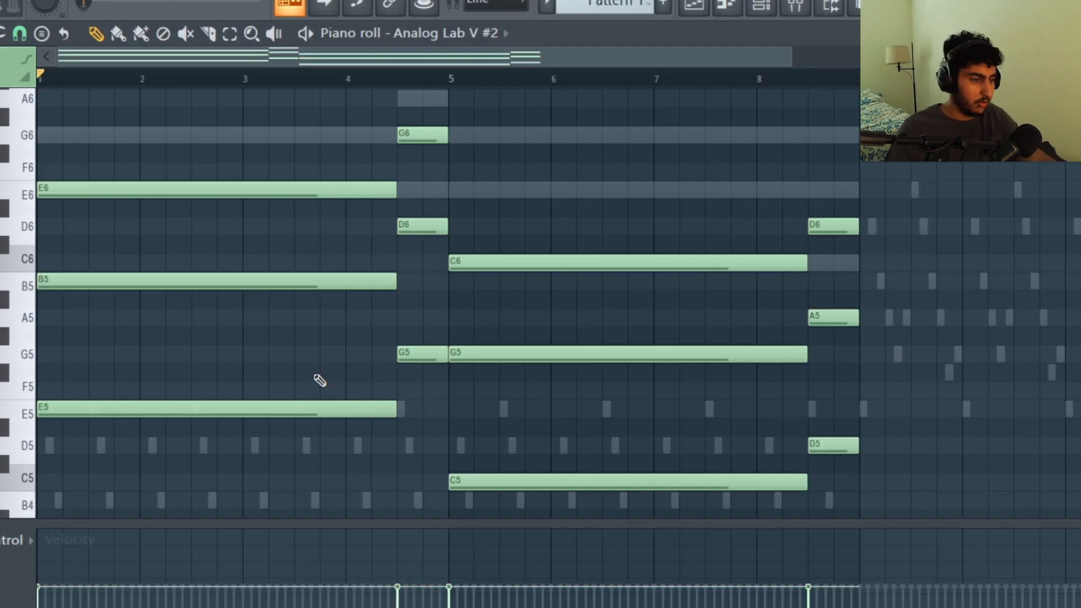
# Highlight the lowest notes E5, G5, C5 and D5 of the Analog Lab V #2 chords
pyautogui.moveTo(315, 378); pyautogui.dragTo(349, 426)
pyautogui.moveTo(442, 327); pyautogui.dragTo(425, 386)
pyautogui.moveTo(554, 442); pyautogui.dragTo(631, 501)
pyautogui.moveTo(836, 431); pyautogui.dragTo(820, 467)
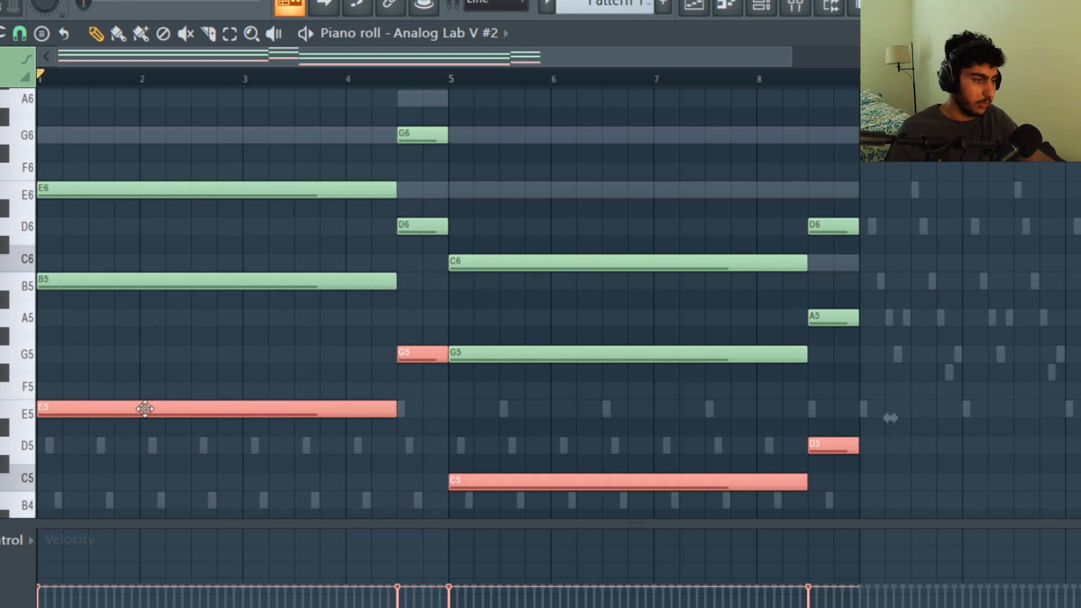
pyautogui.moveTo(96, 412); pyautogui.dragTo(80, 280)
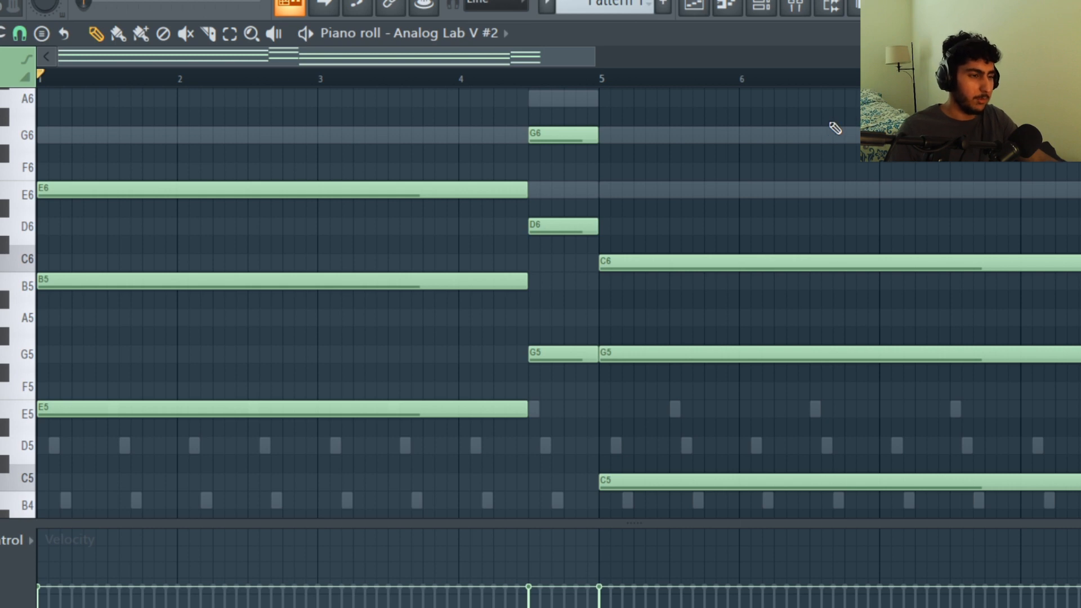
# Play the Analog Lab V #2 chords and open the preset browser of their Portal effect, set to Darkwrld
pyautogui.press('space')
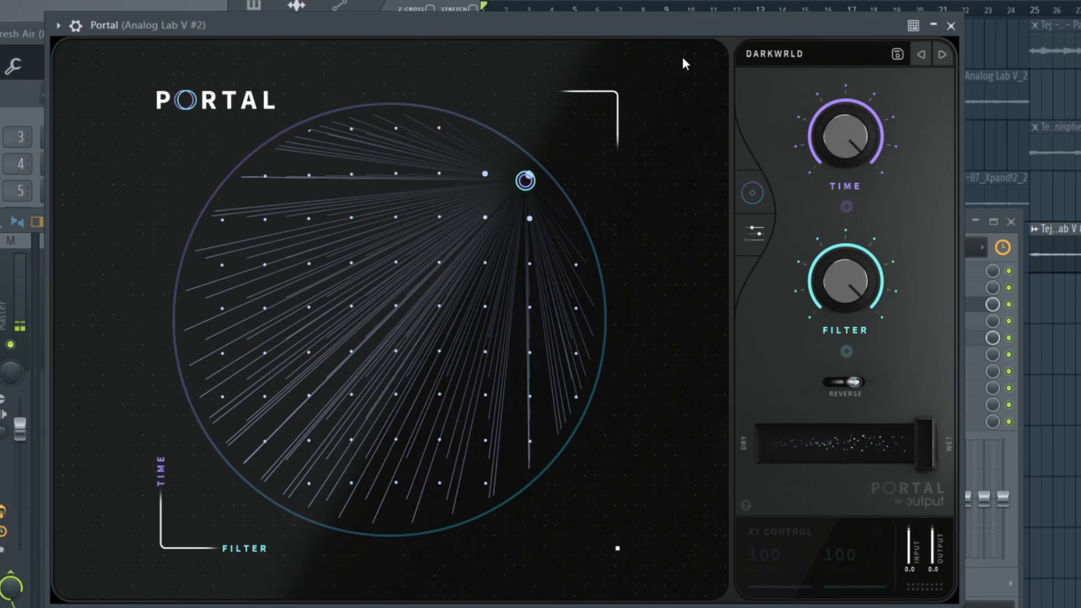
pyautogui.click(803, 55)
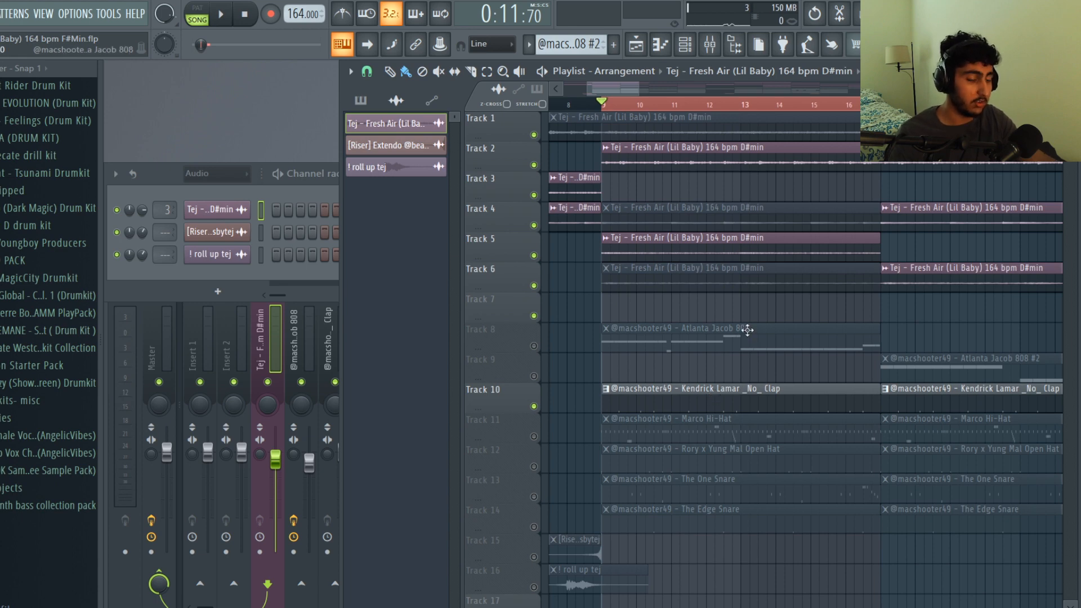
# Open the Kendrick Lamar clap pattern on playlist track 10 to examine its sampler settings and notes
pyautogui.doubleClick(701, 397)
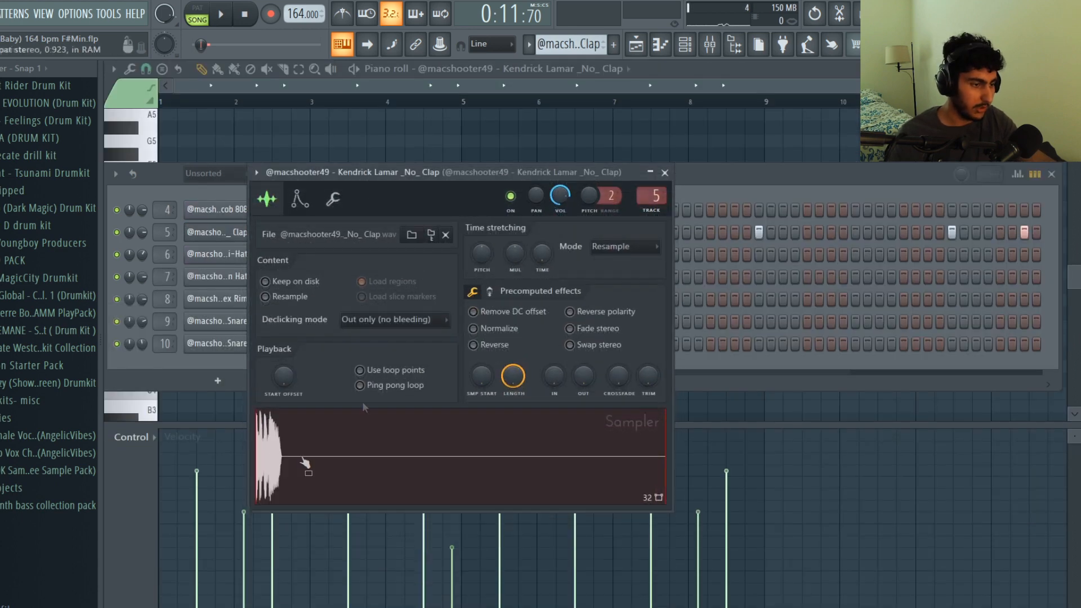
pyautogui.keyDown('ctrl'); pyautogui.rightClick(371, 152); pyautogui.keyUp('ctrl')
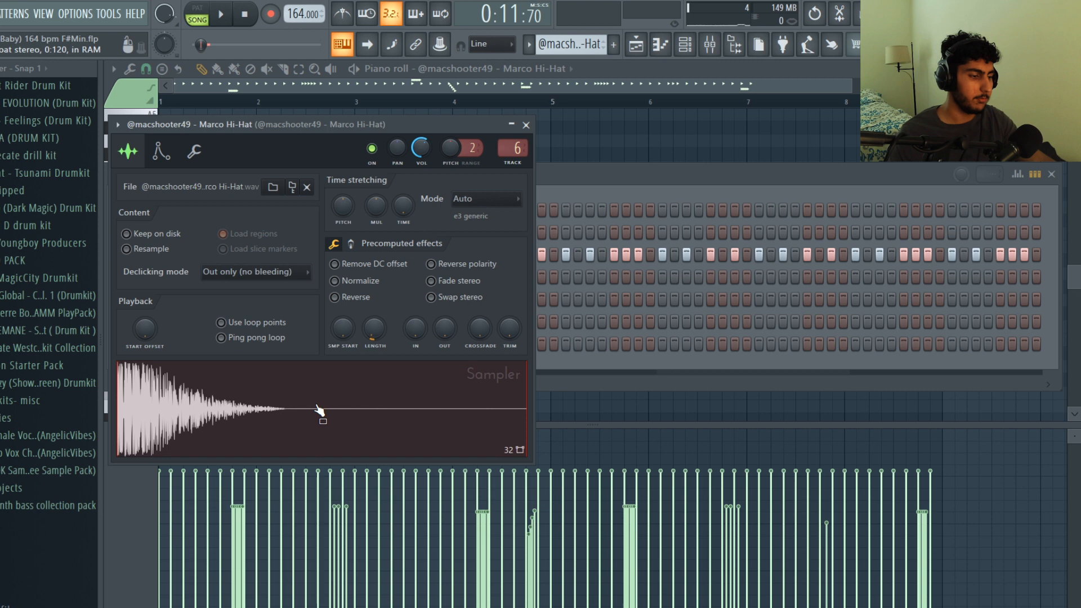
# Open the Marco Hi-Hat's piano roll, set its snap to 1/3 step and highlight the hi-hat rolls
pyautogui.press('F7')
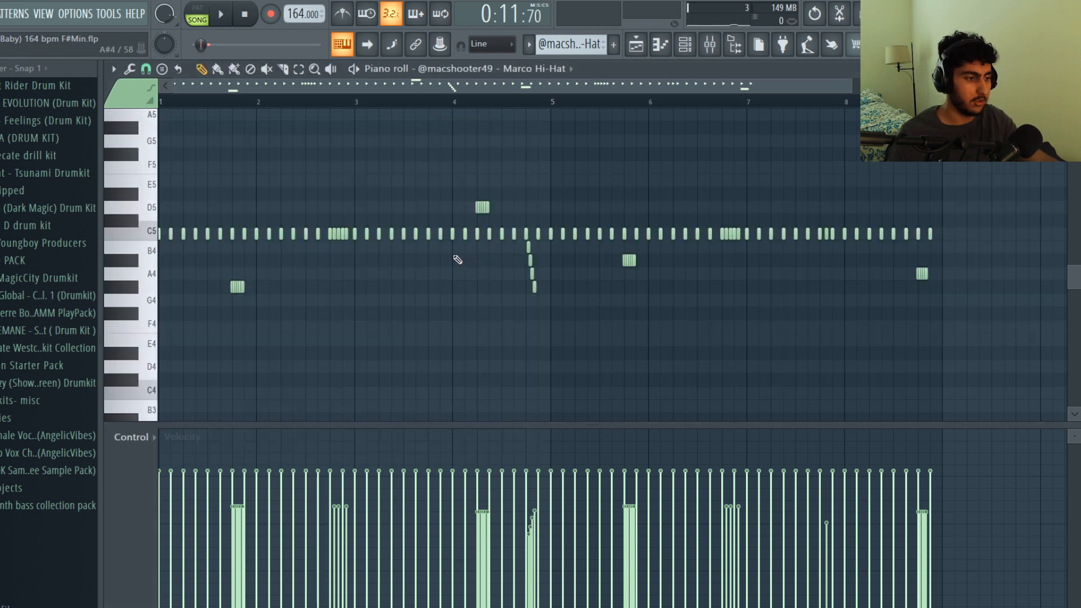
pyautogui.scroll(1, 417, 200)
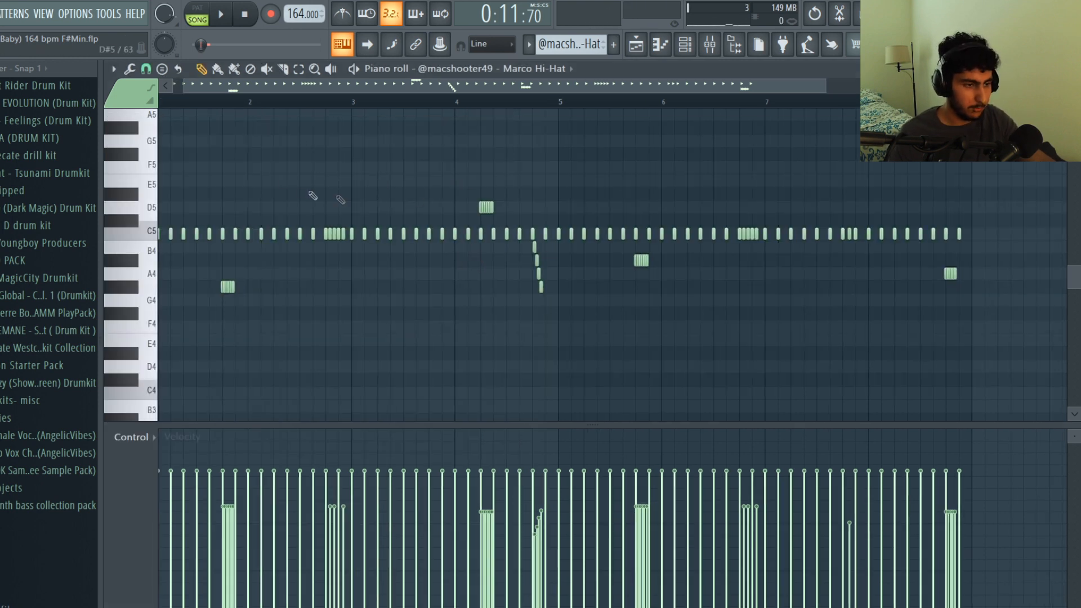
pyautogui.click(147, 72)
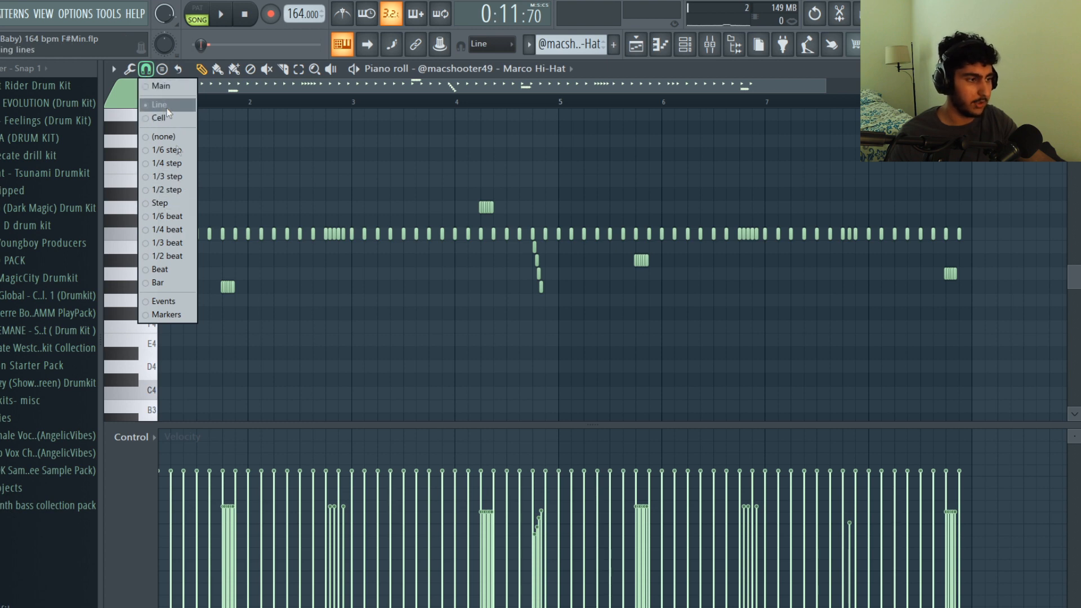
pyautogui.click(179, 178)
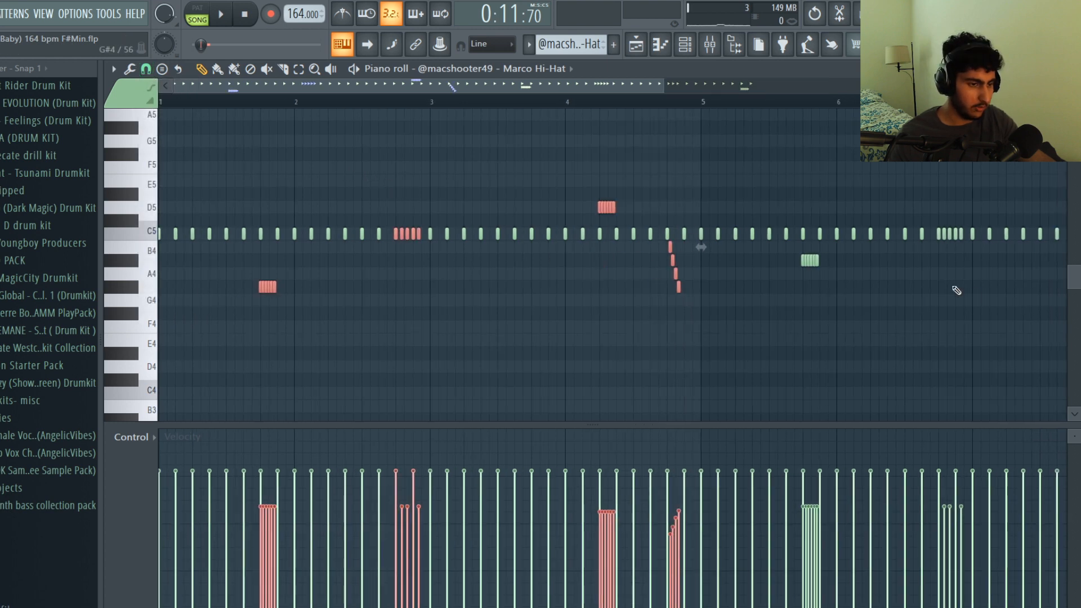
pyautogui.scroll(-2, 811, 285)
pyautogui.moveTo(674, 252); pyautogui.dragTo(711, 273)
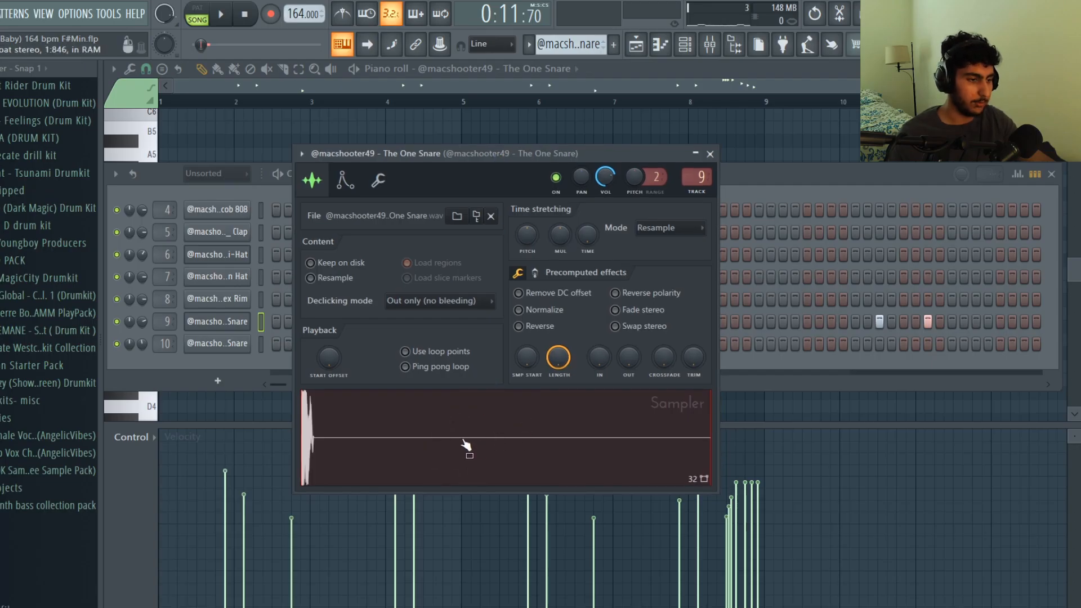
# Preview The One Snare sample and highlight its repeated C#5 hits in the piano roll
pyautogui.click(458, 434)
pyautogui.press('F7')
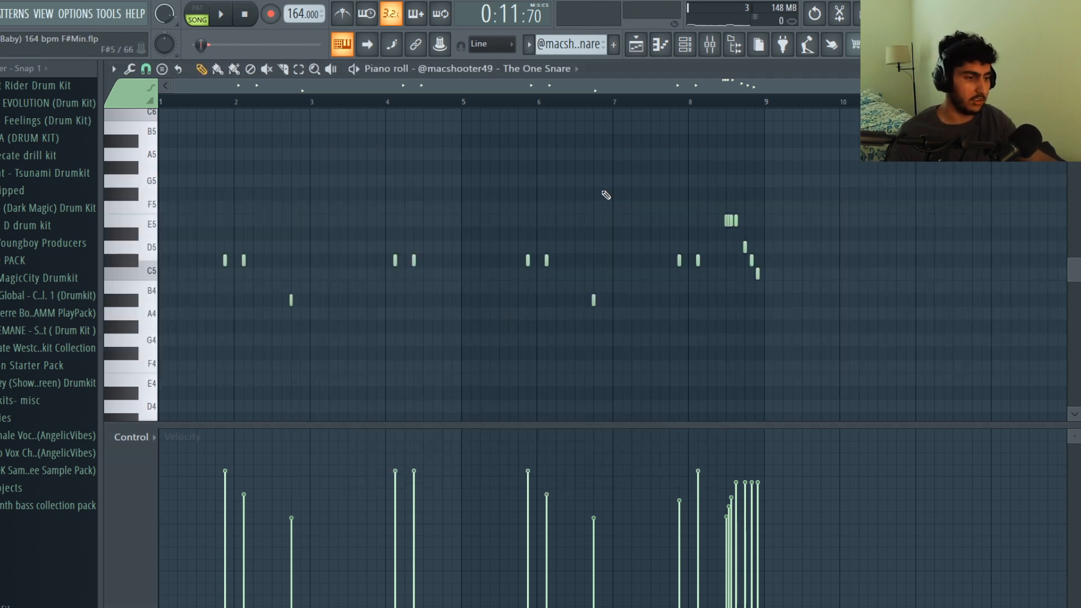
pyautogui.moveTo(724, 267); pyautogui.dragTo(220, 243)
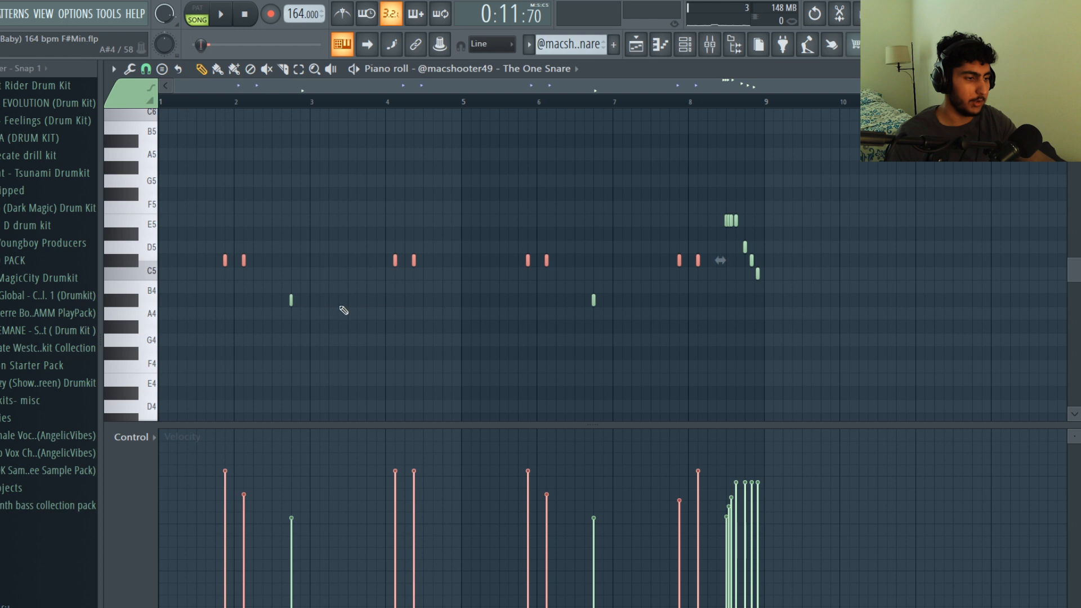
pyautogui.click(558, 342)
# Highlight The One Snare's low A#4 hits in bars 2 and 6, then the closing snare roll in bar 8
pyautogui.moveTo(628, 293); pyautogui.dragTo(254, 363)
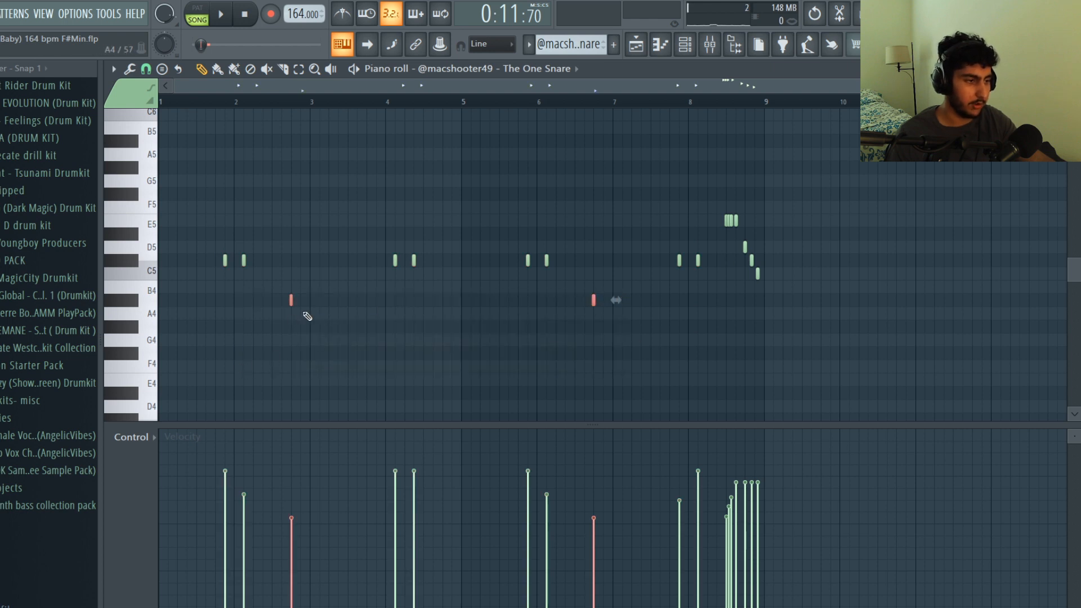
pyautogui.click(507, 361)
pyautogui.moveTo(803, 307); pyautogui.dragTo(726, 203)
pyautogui.scroll(6, 747, 209)
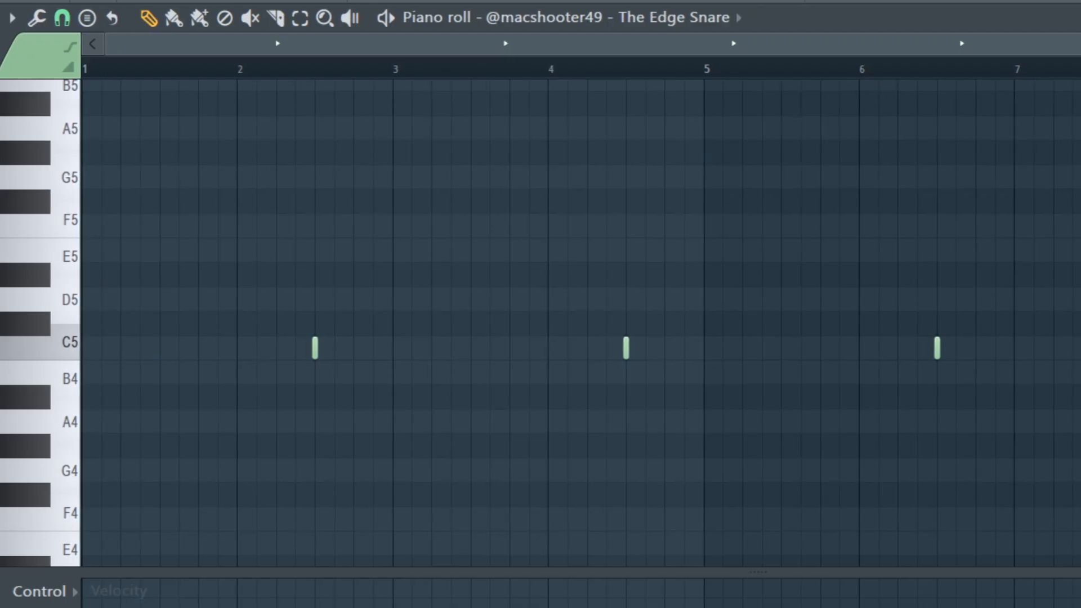
# Play The Edge Snare pattern and the Rory x Yung Mal Open Hat pattern
pyautogui.press('space')
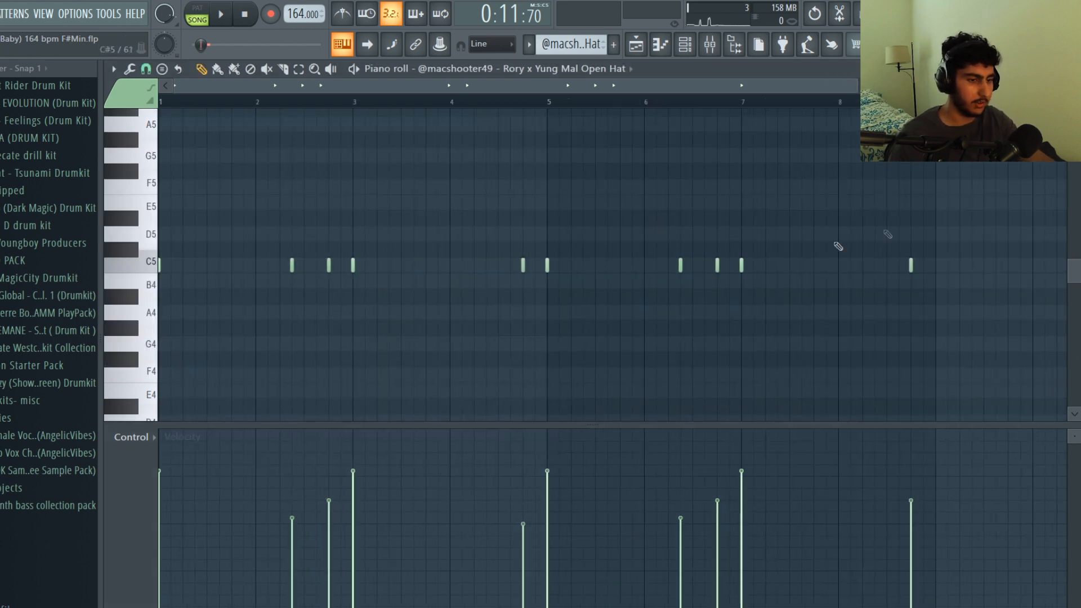
pyautogui.press('space')
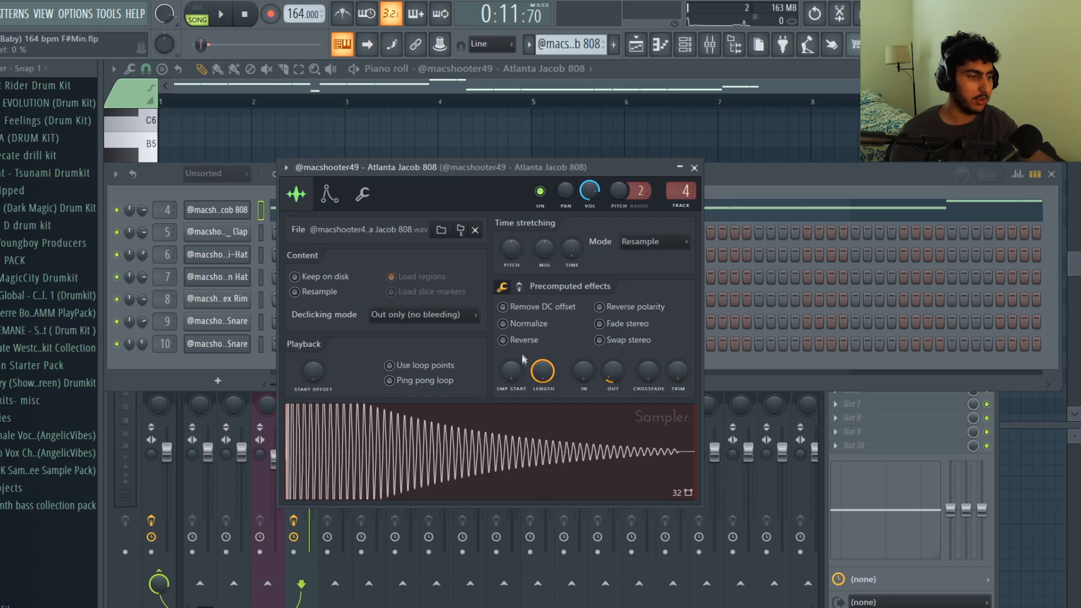
# Preview the Atlanta Jacob 808 sample and show the boost and reverb controls of its precomputed effects
pyautogui.click(463, 449)
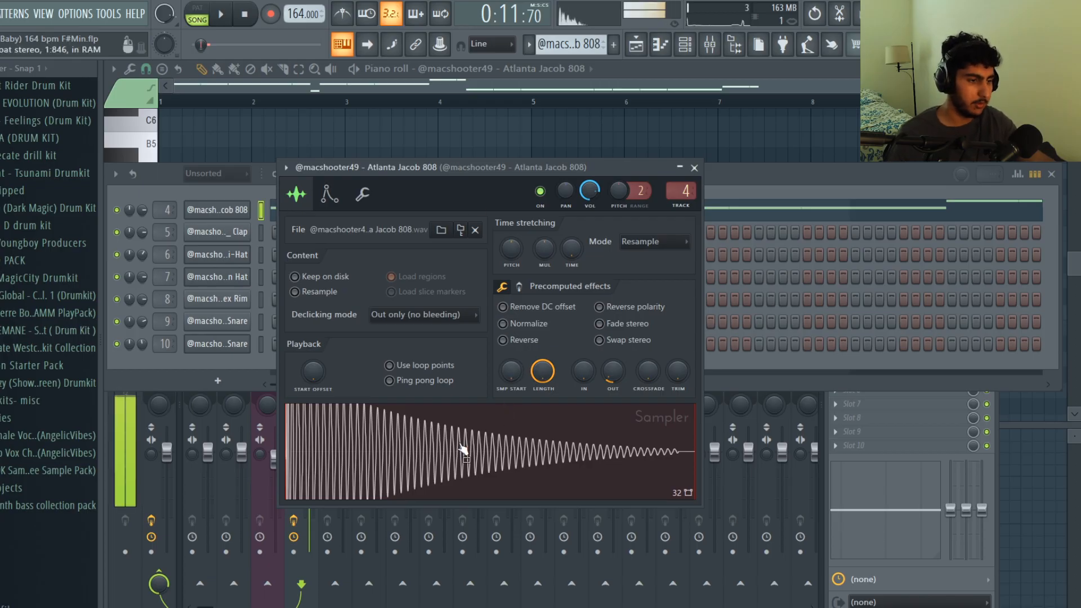
pyautogui.click(519, 287)
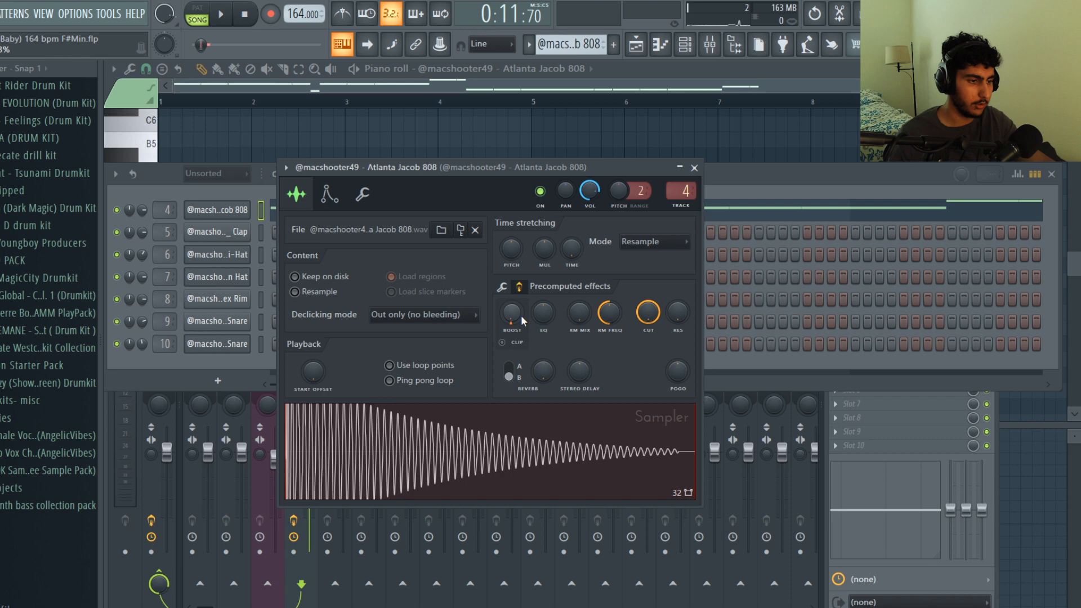
# Show the fade-out setting in the Atlanta Jacob 808's precomputed effects and close its sampler window
pyautogui.click(503, 289)
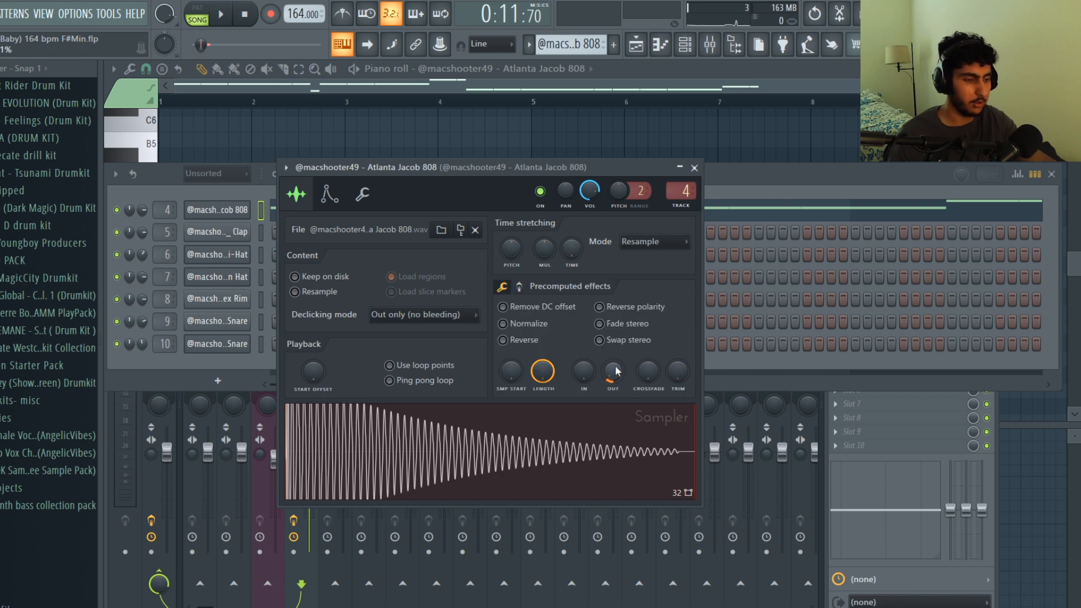
pyautogui.click(695, 168)
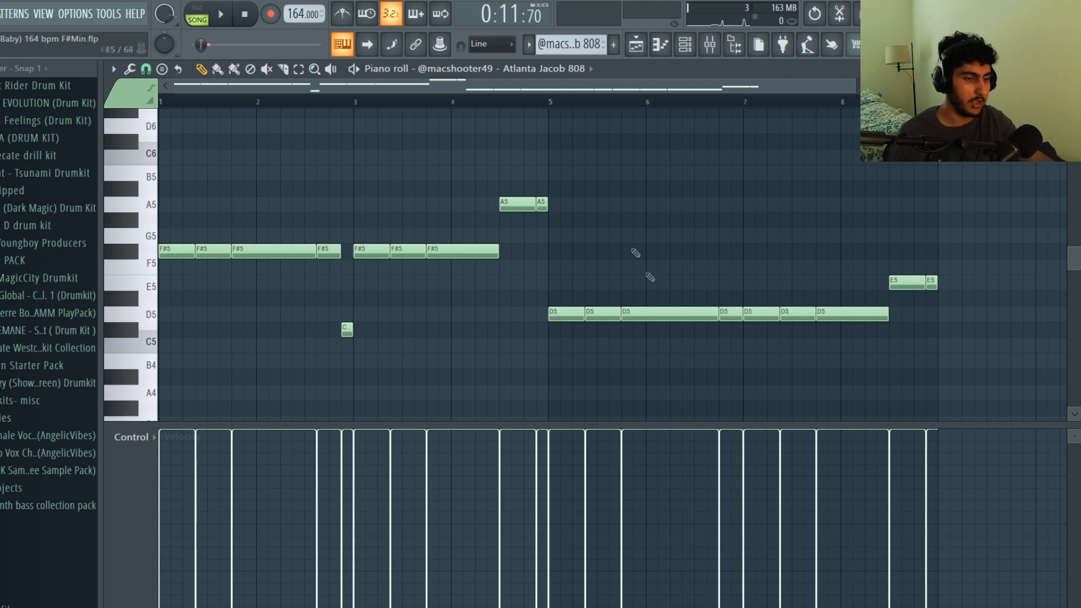
# Play the full Atlanta Jacob 808 pattern, and switch to the simpler second 808 pattern and play it
pyautogui.moveTo(982, 370); pyautogui.dragTo(186, 183)
pyautogui.click(519, 183)
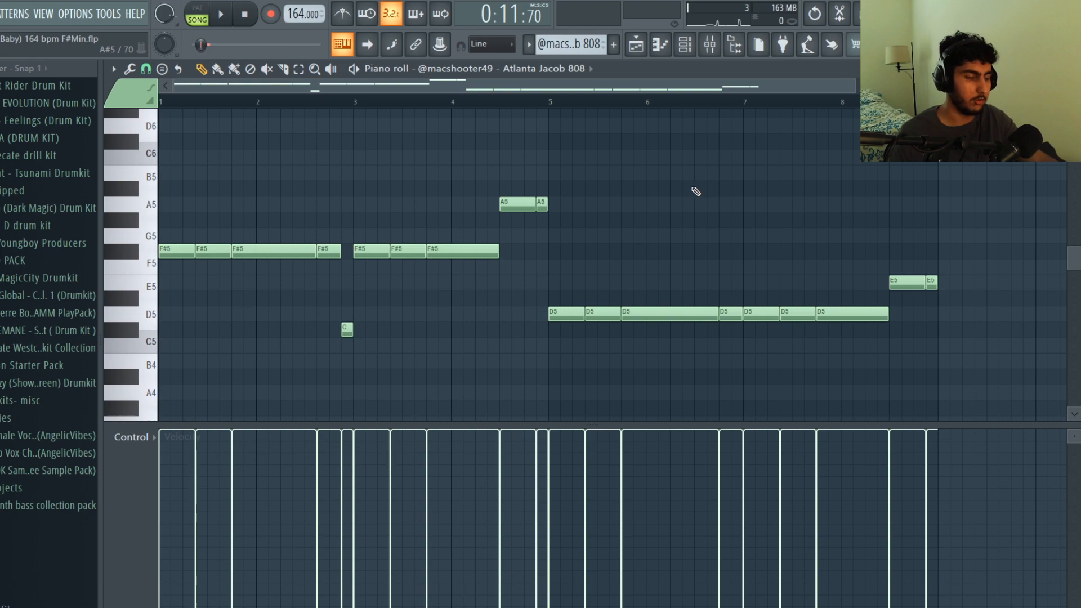
pyautogui.press('space')
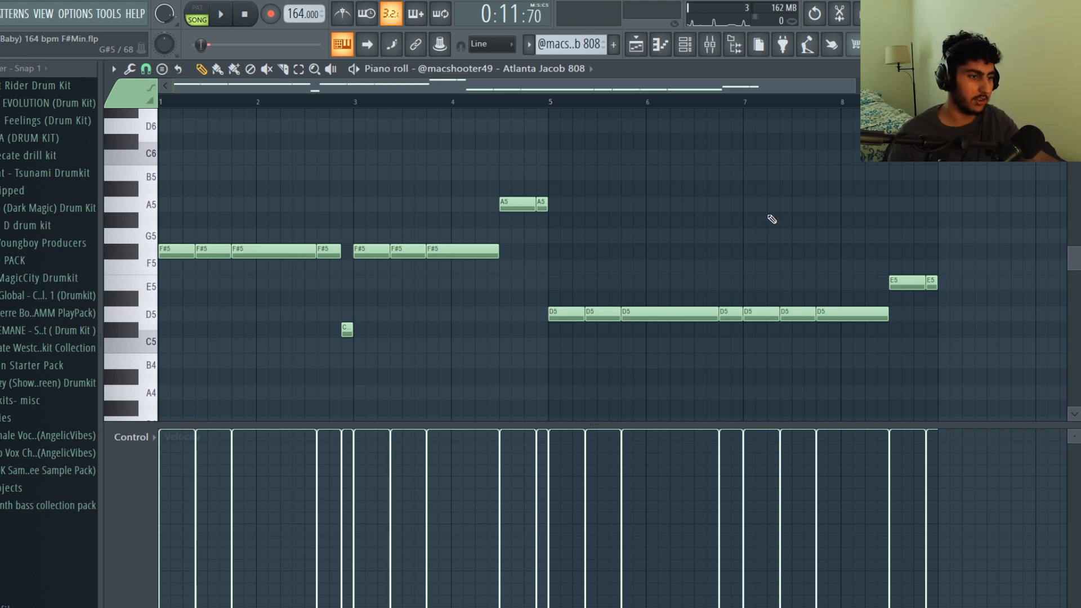
pyautogui.press('KP_Add')
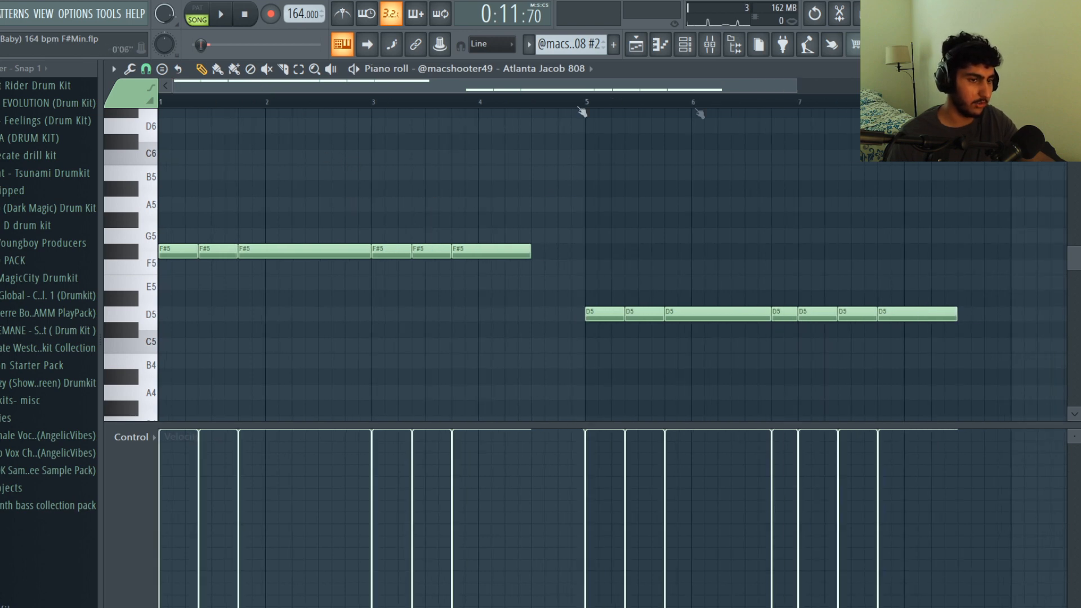
pyautogui.press('space')
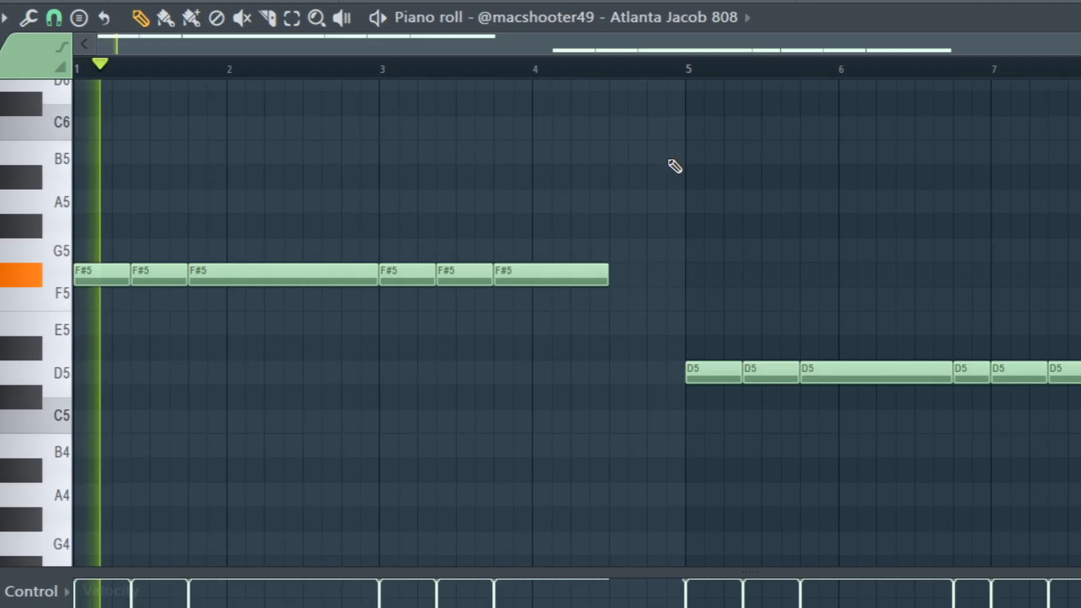